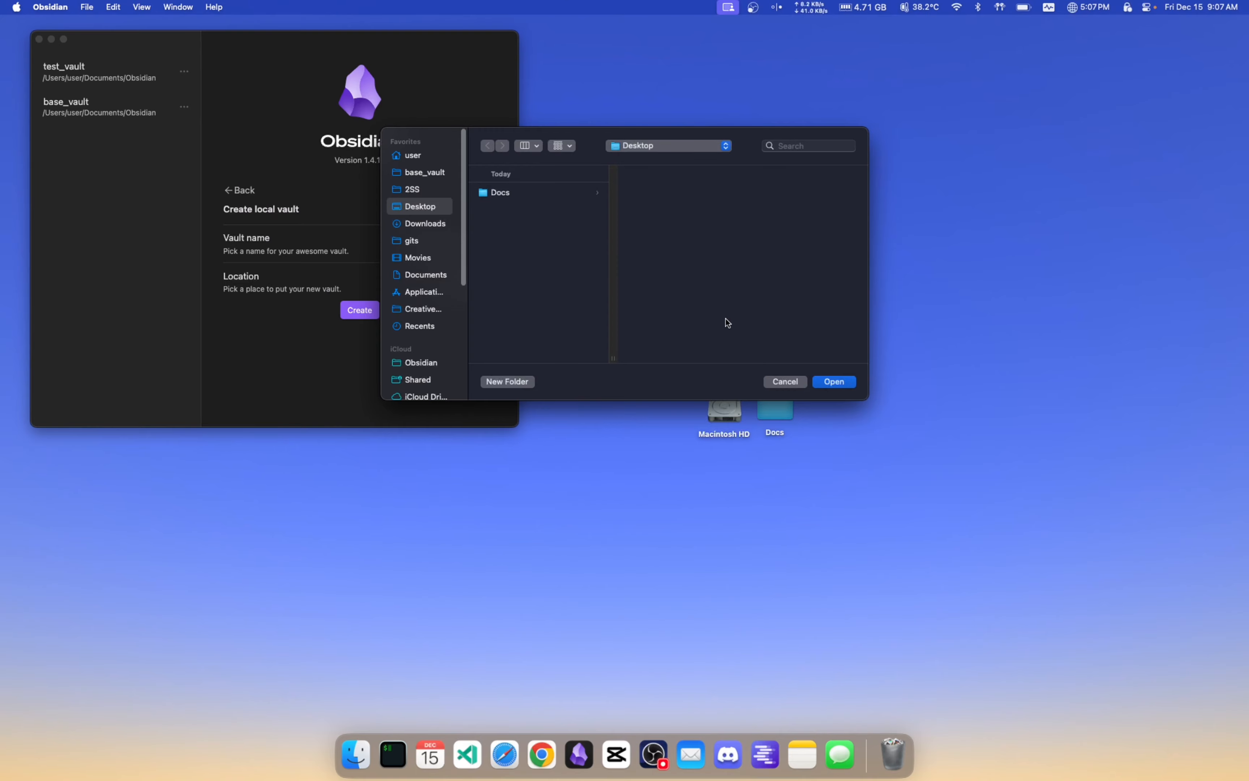
# - Choose the Desktop as the location for the new tutorial_vault and create the vault
pyautogui.click(843, 383)
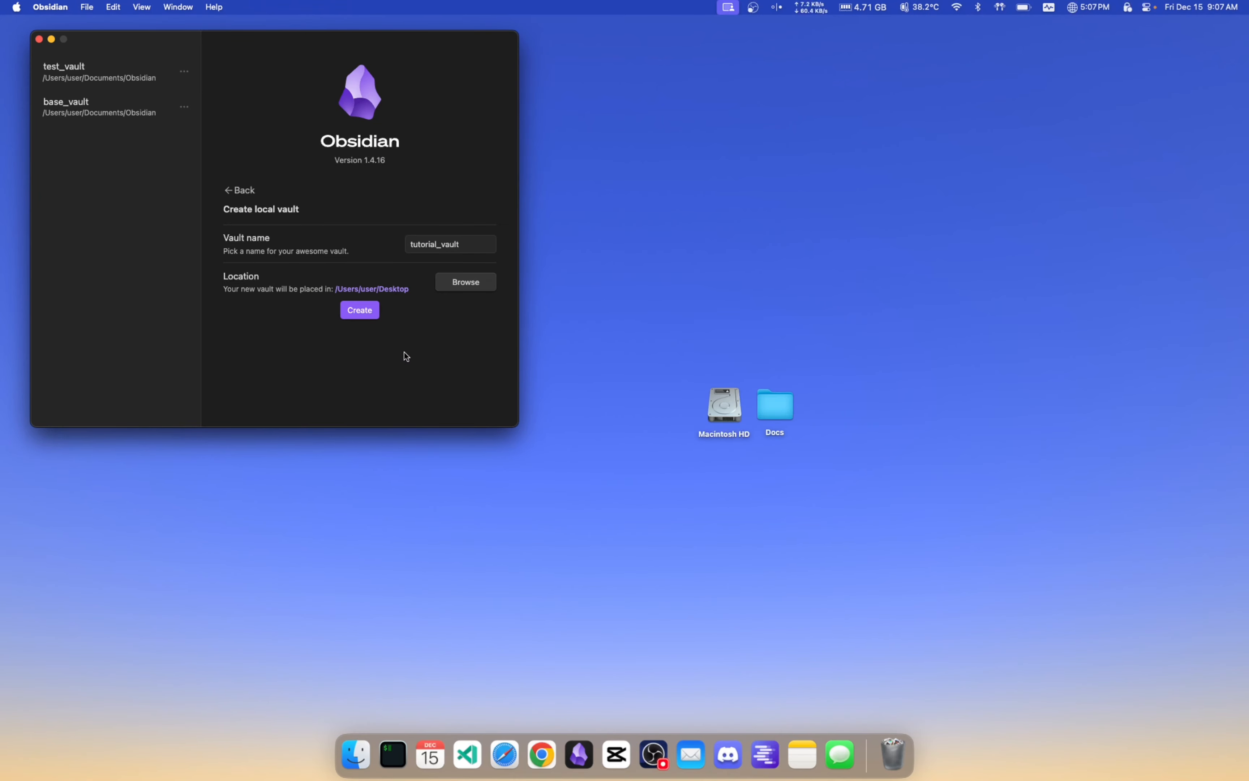
pyautogui.click(360, 311)
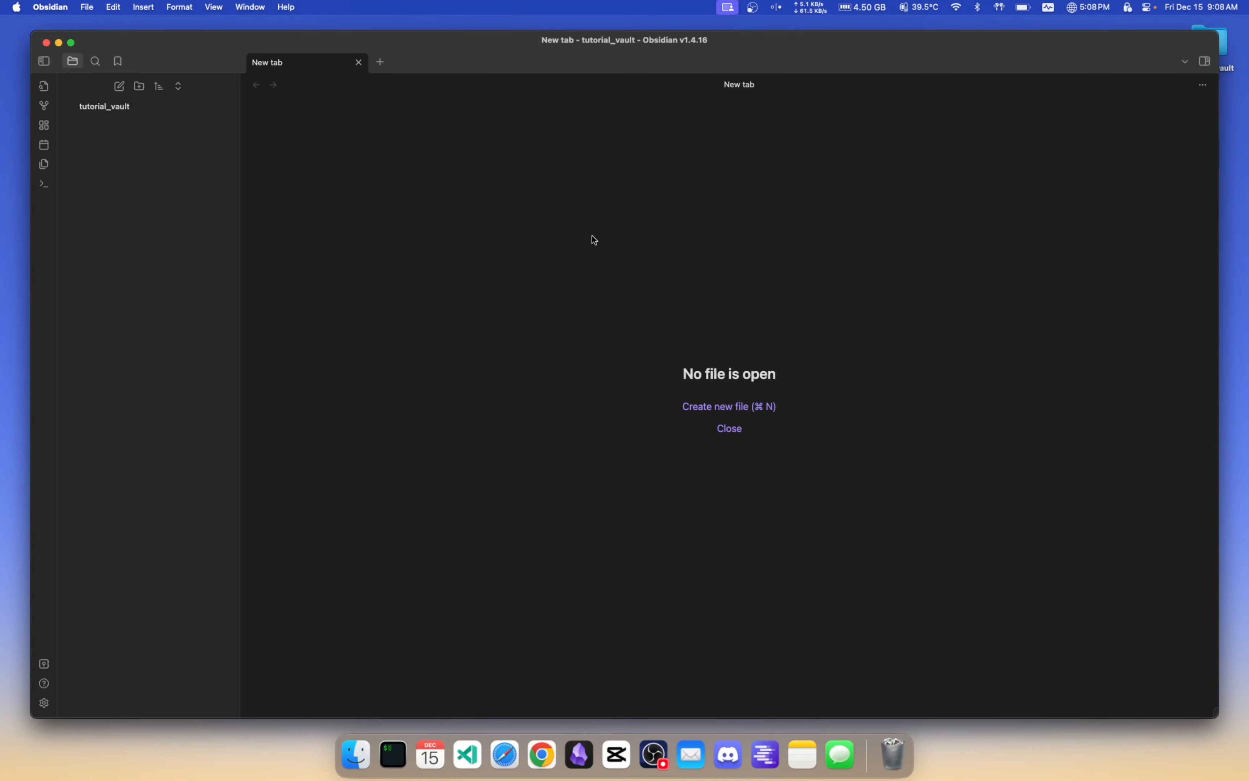
# - Open the vault's settings and turn on community plugins
pyautogui.press('super+comma')
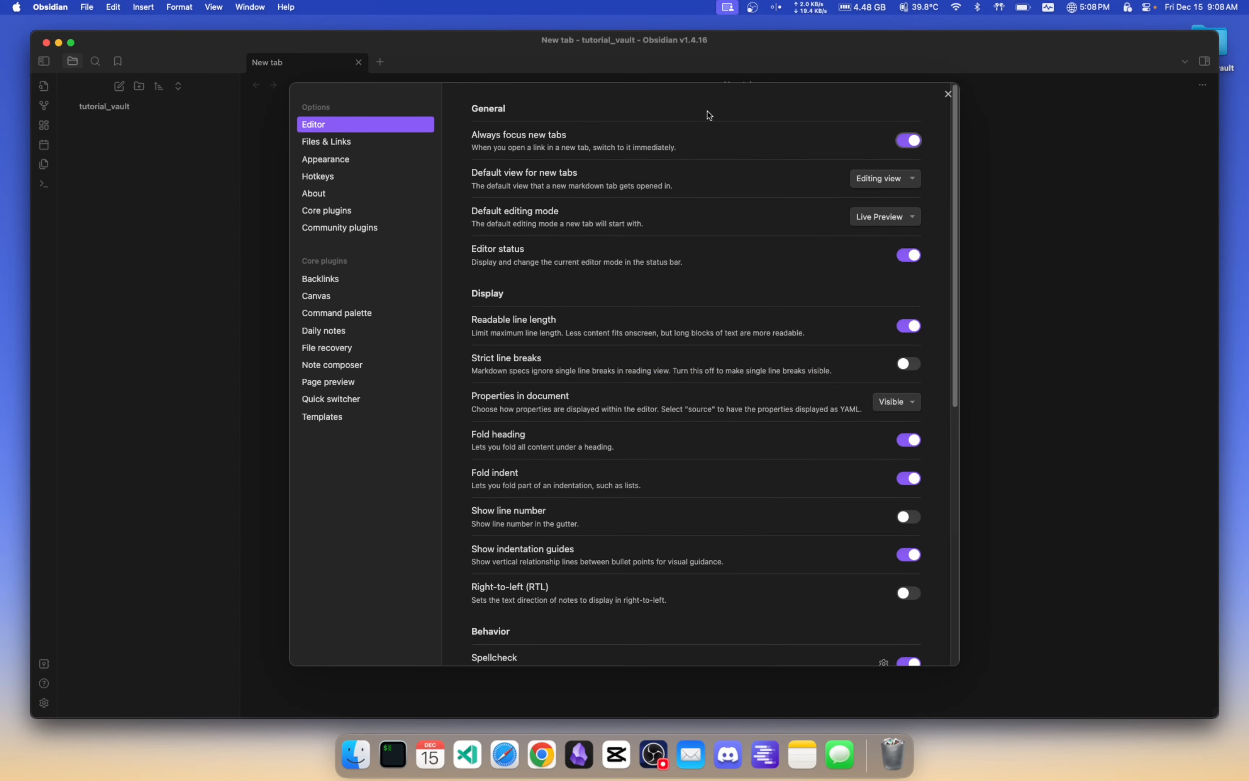
pyautogui.click(948, 94)
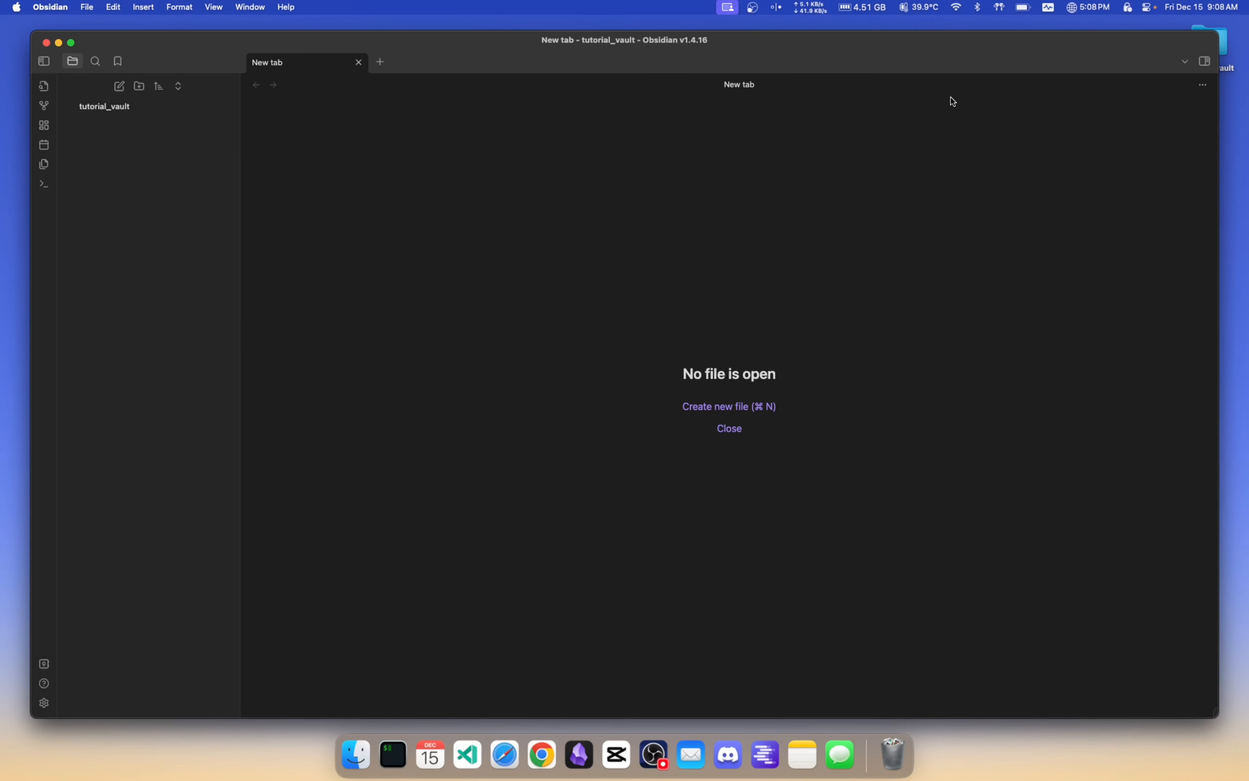
pyautogui.click(88, 8)
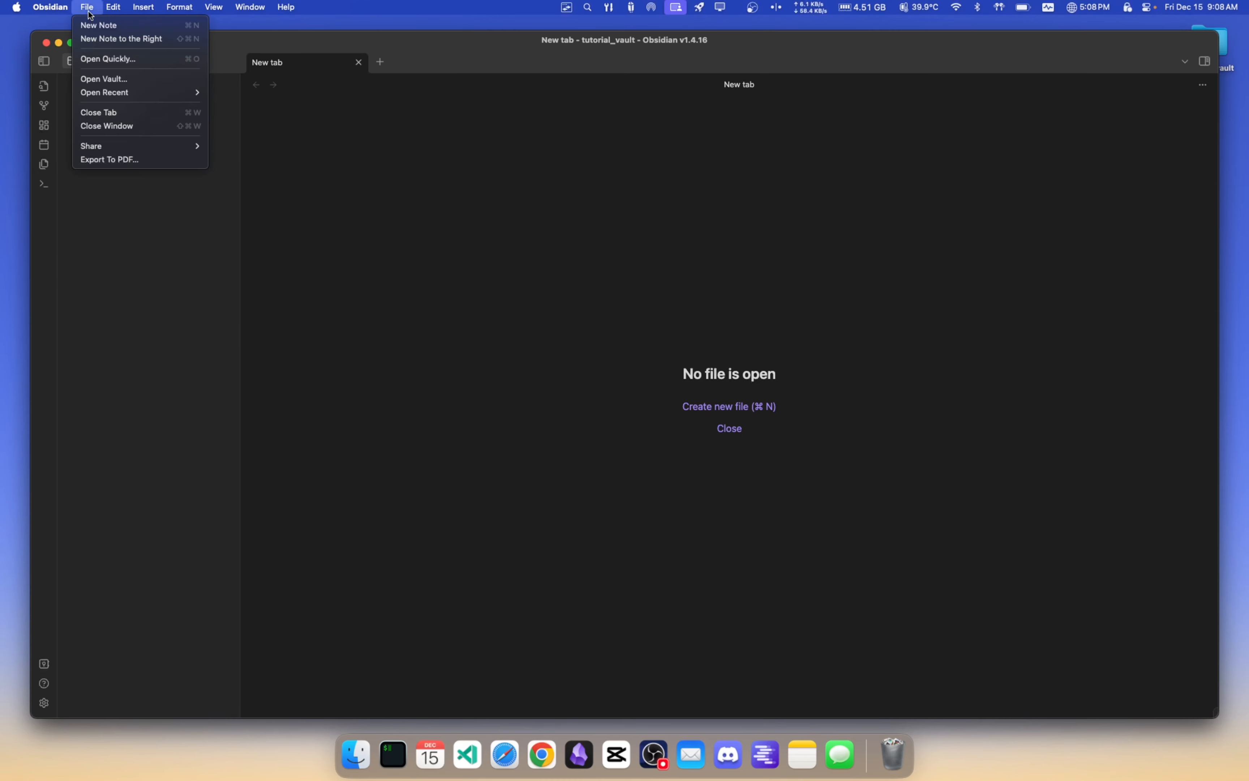
pyautogui.moveTo(51, 7)
pyautogui.click(51, 45)
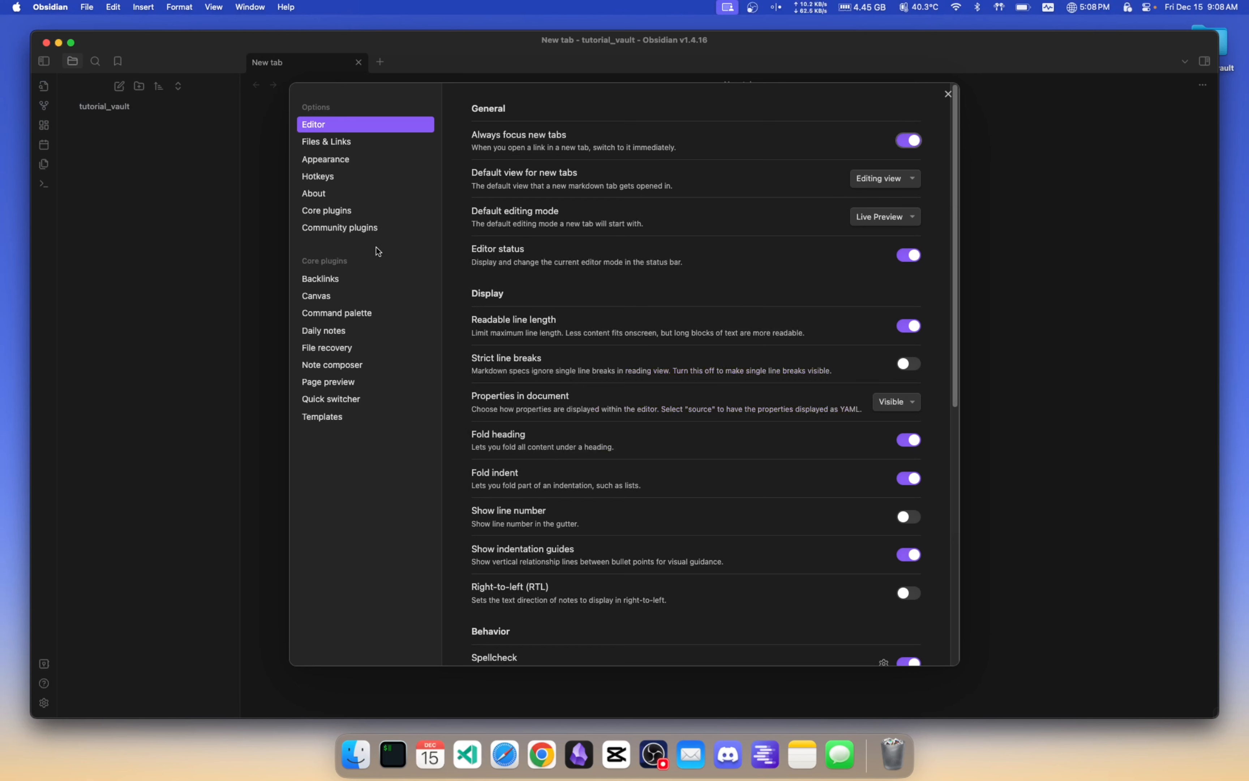
pyautogui.click(398, 230)
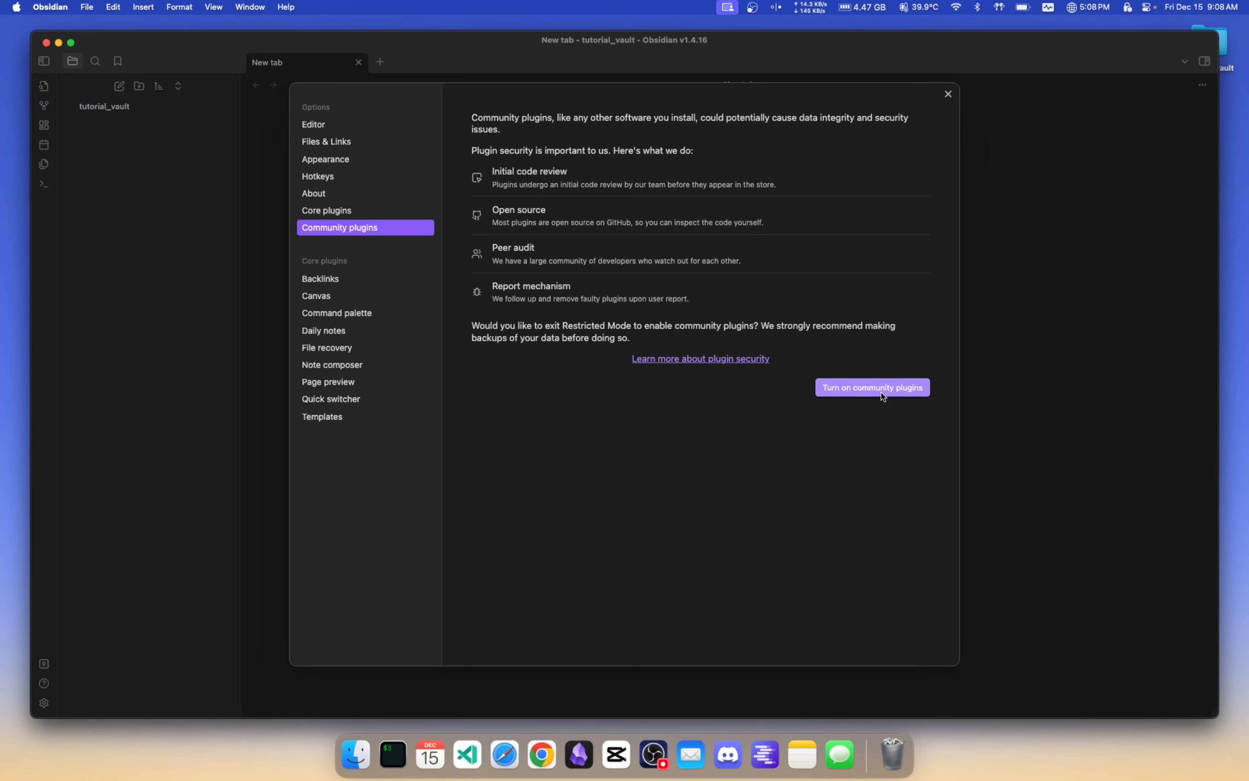
pyautogui.click(903, 389)
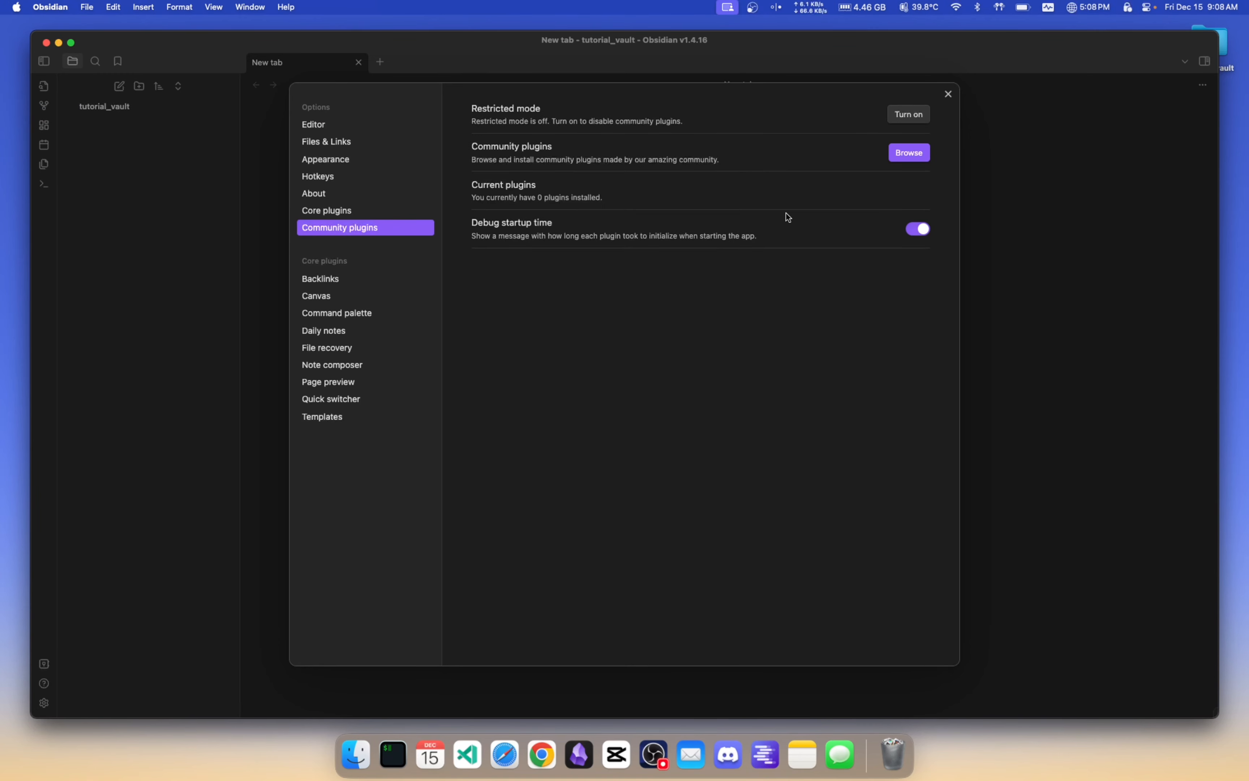
# - Find the Text Extractor community plugin, install it and enable it
pyautogui.click(911, 155)
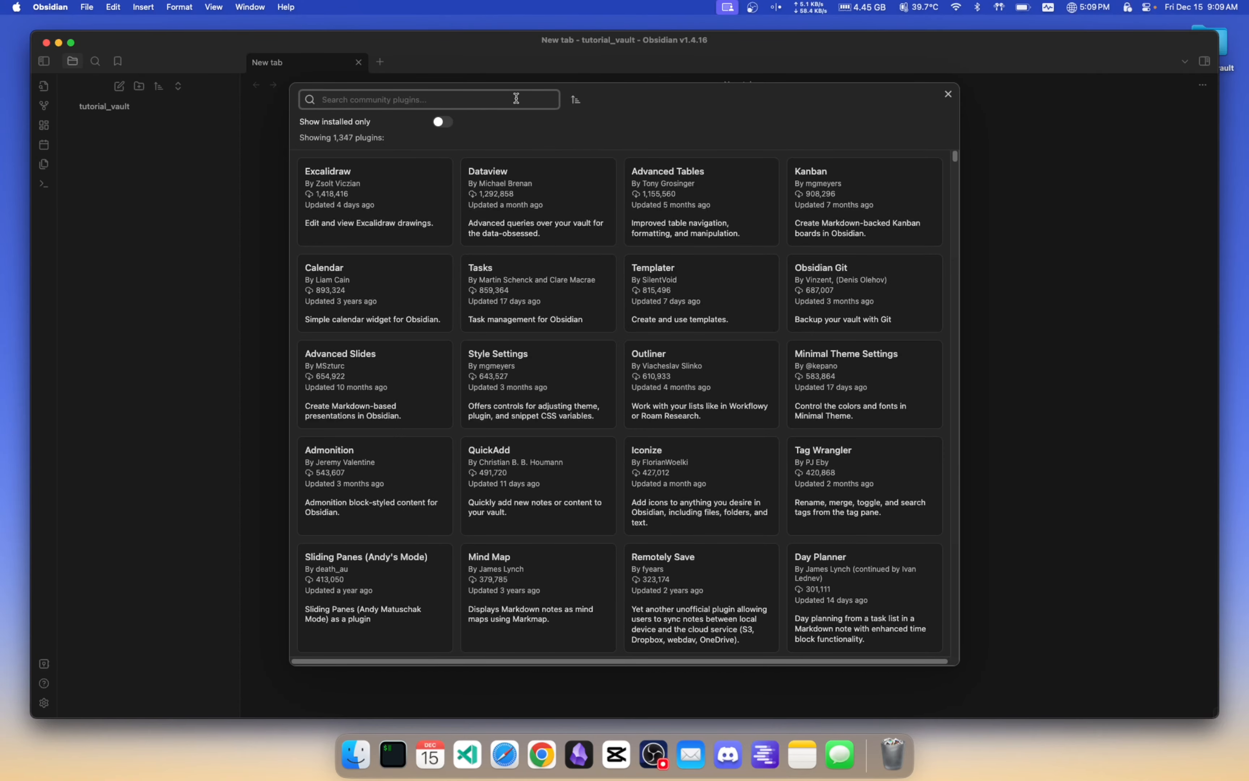
pyautogui.write('text ')
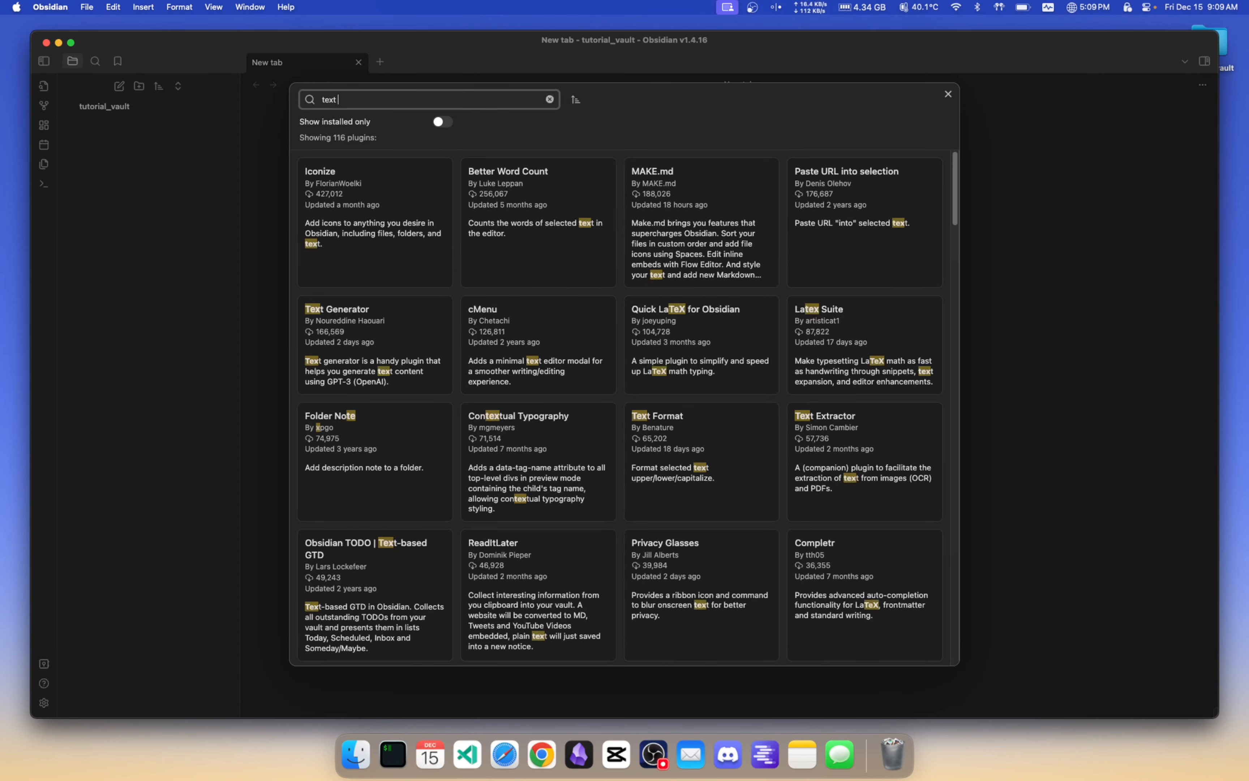
pyautogui.write('extractor')
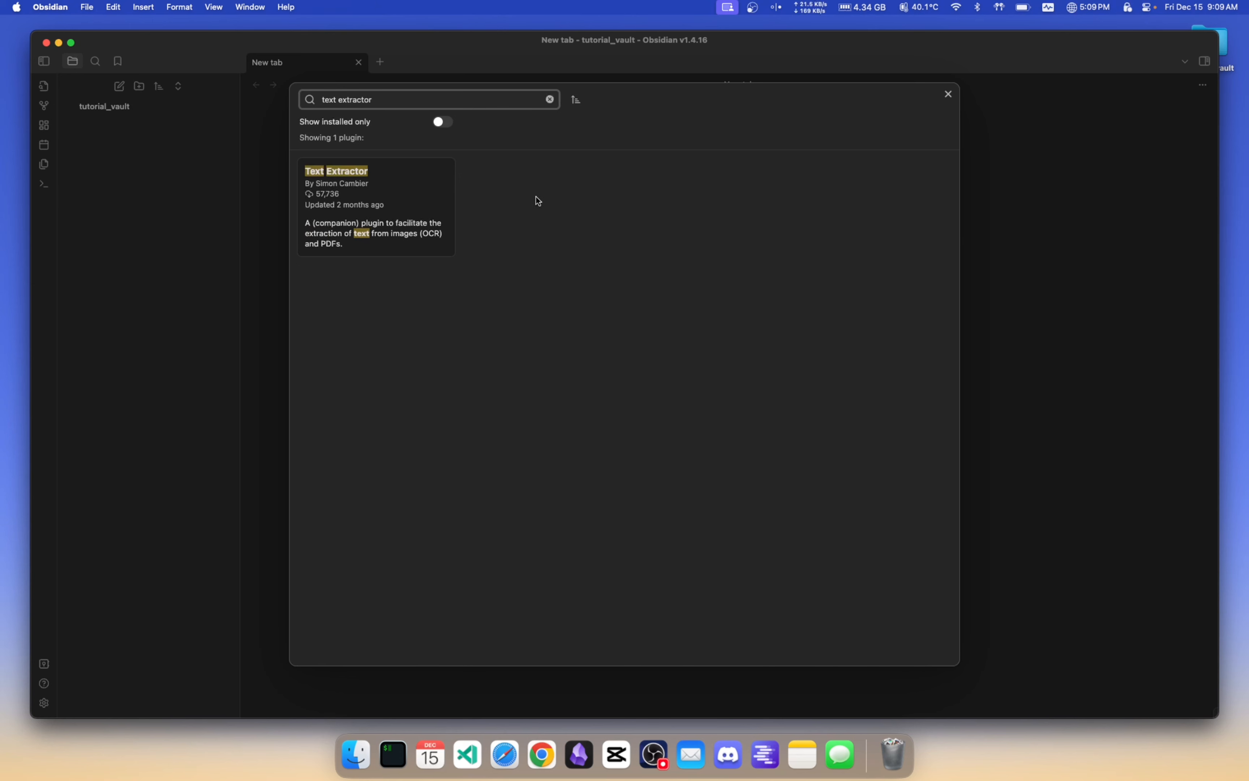
pyautogui.click(394, 194)
pyautogui.click(519, 264)
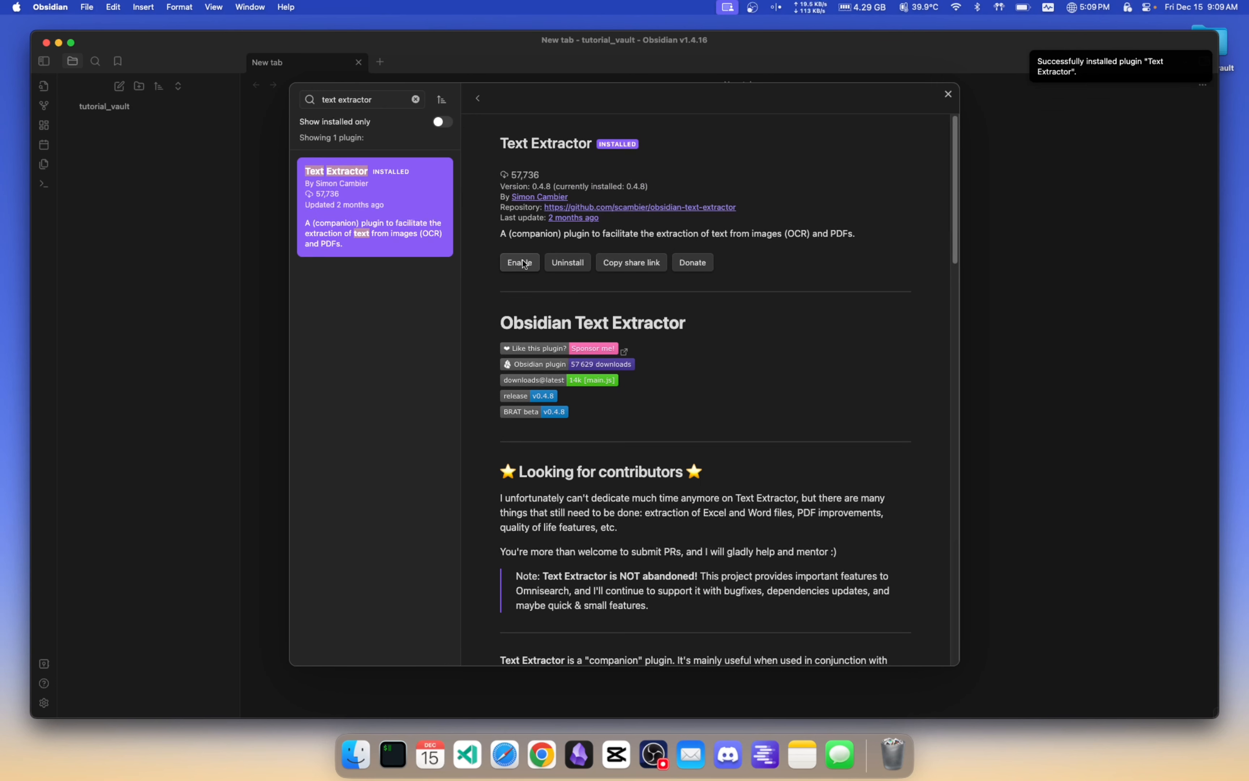
pyautogui.click(522, 263)
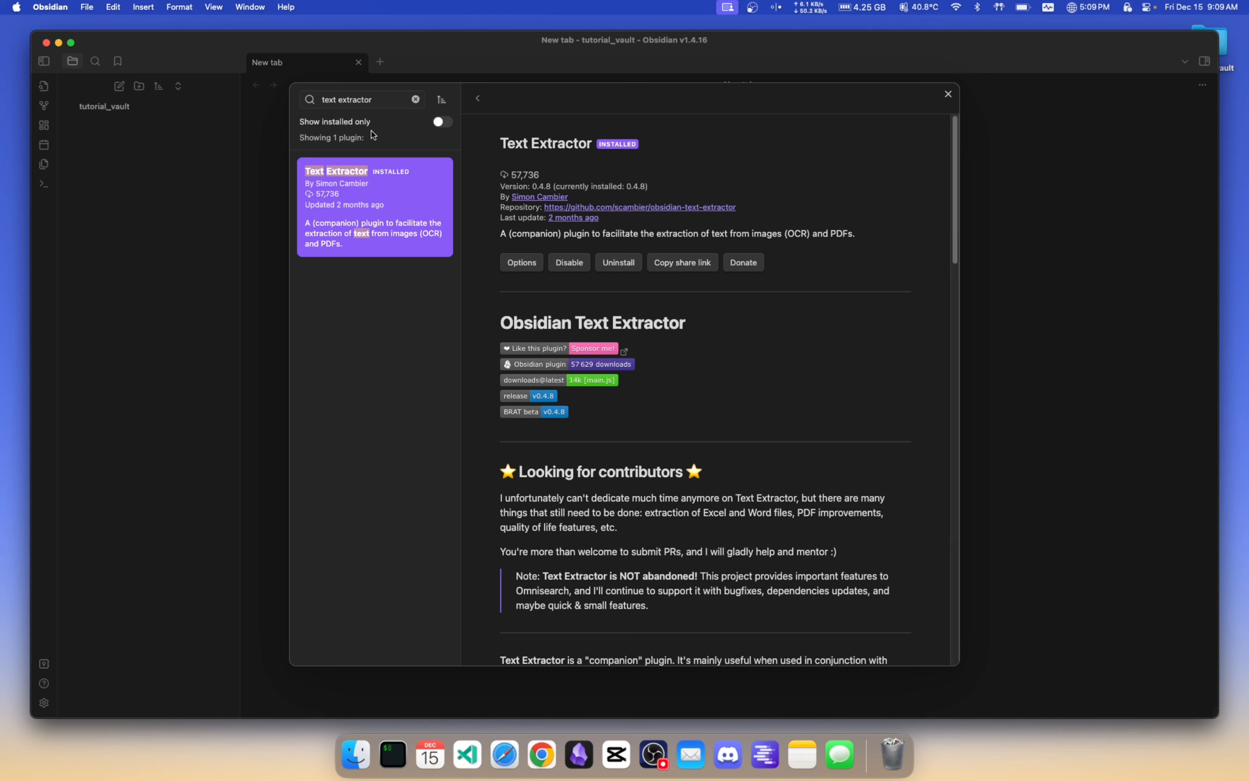
# - Find the Text Generator community plugin, install it and enable it
pyautogui.doubleClick(364, 101)
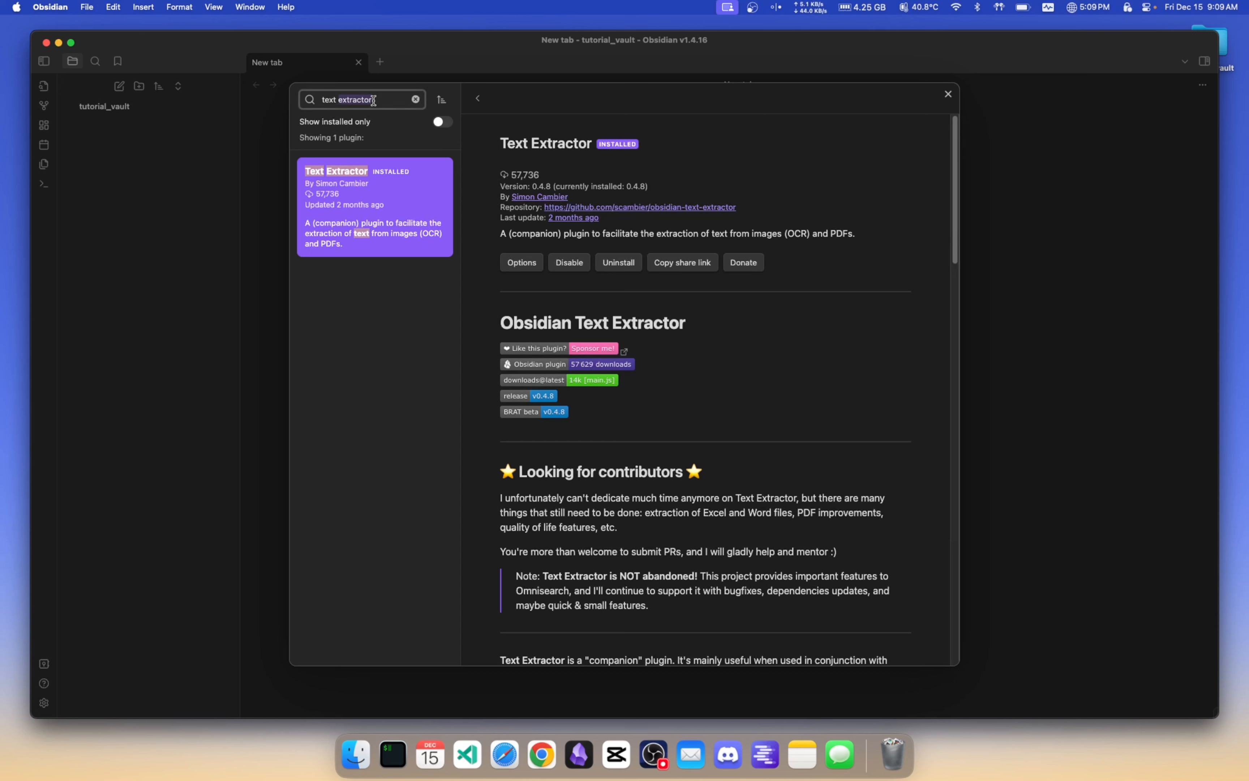
pyautogui.write('generator')
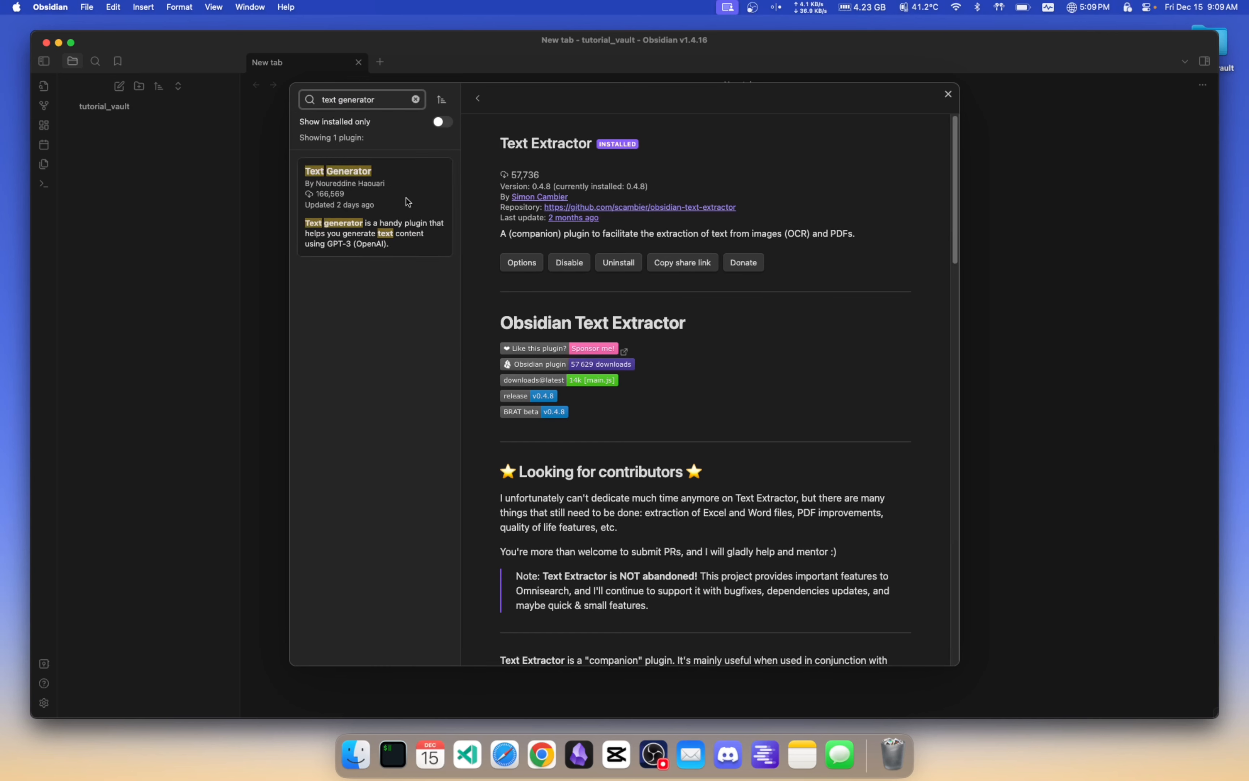
pyautogui.click(407, 201)
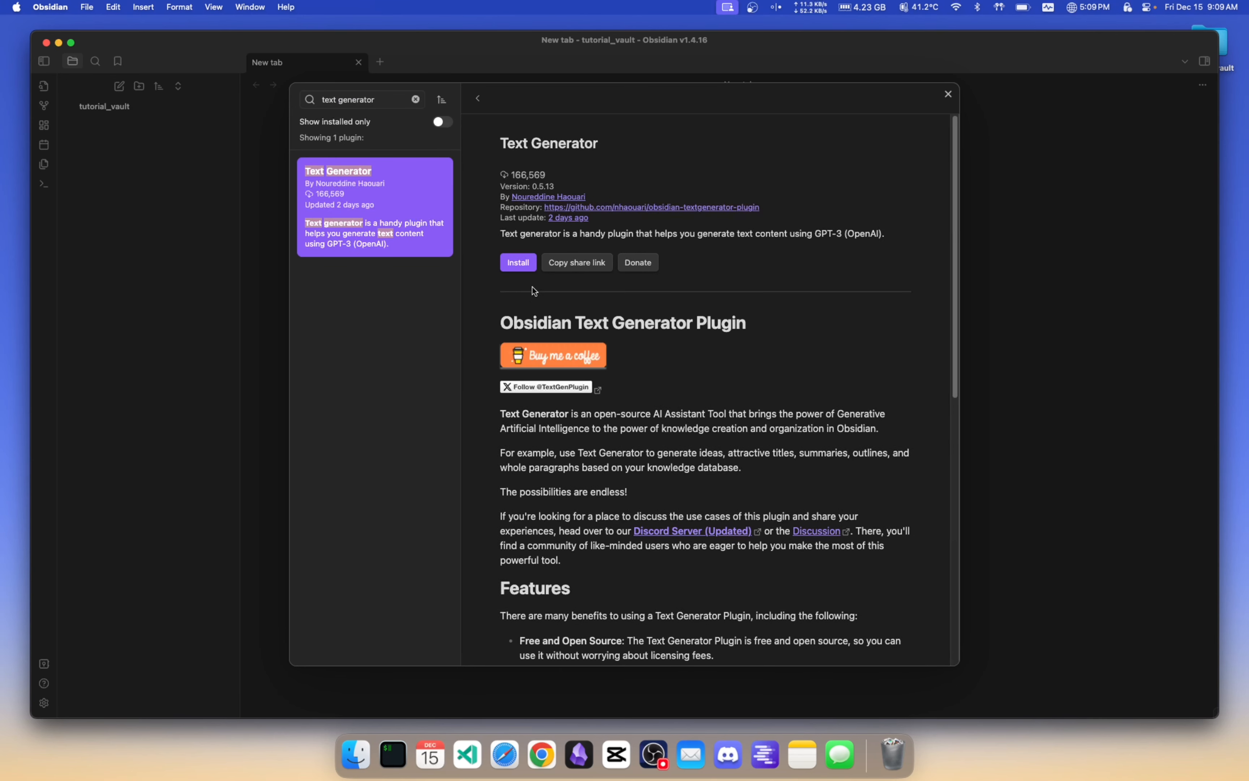
pyautogui.click(513, 264)
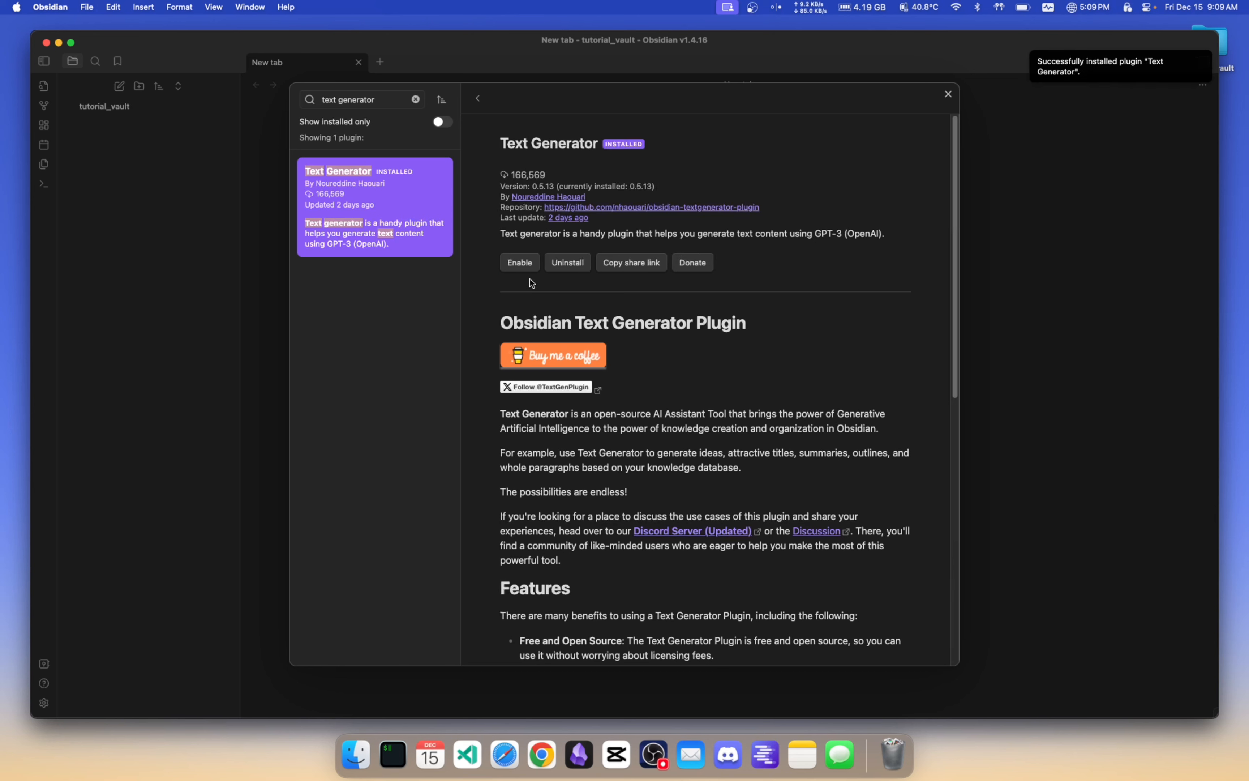
pyautogui.click(530, 265)
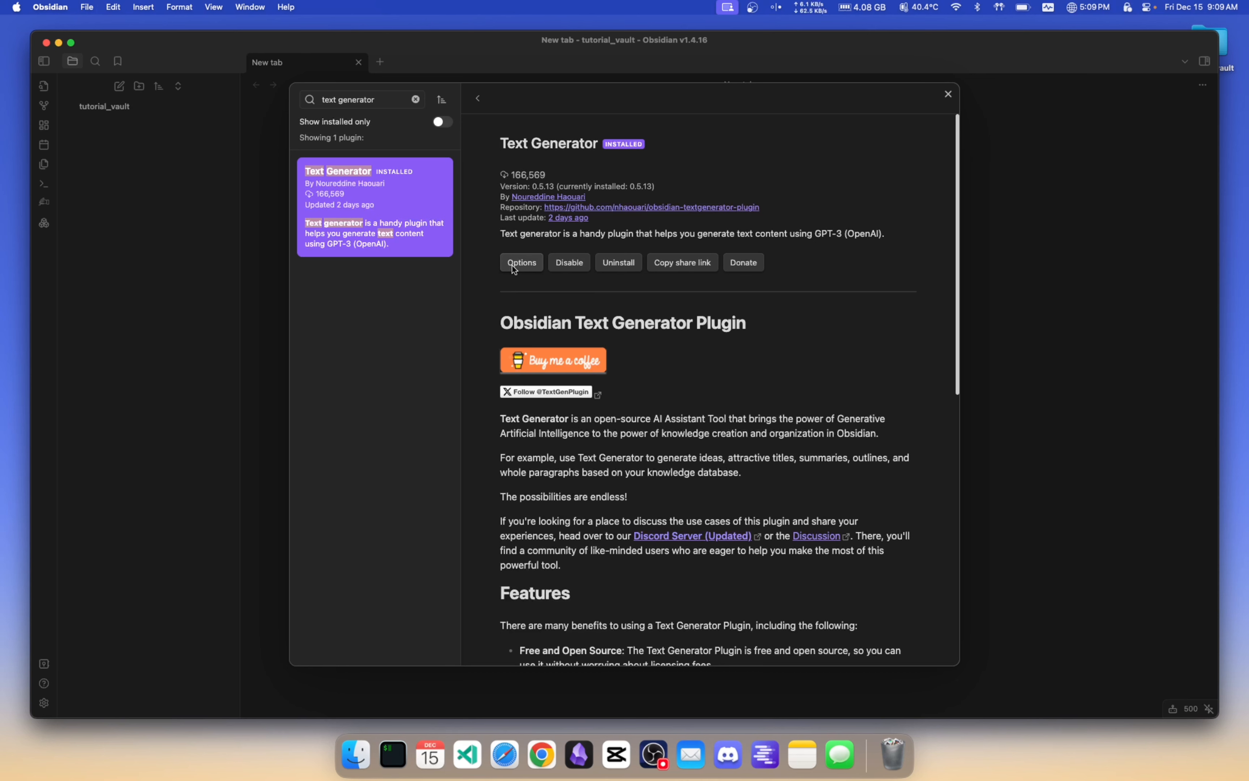
# - Open the Text Generator options and review the available LLM providers and models
pyautogui.click(527, 269)
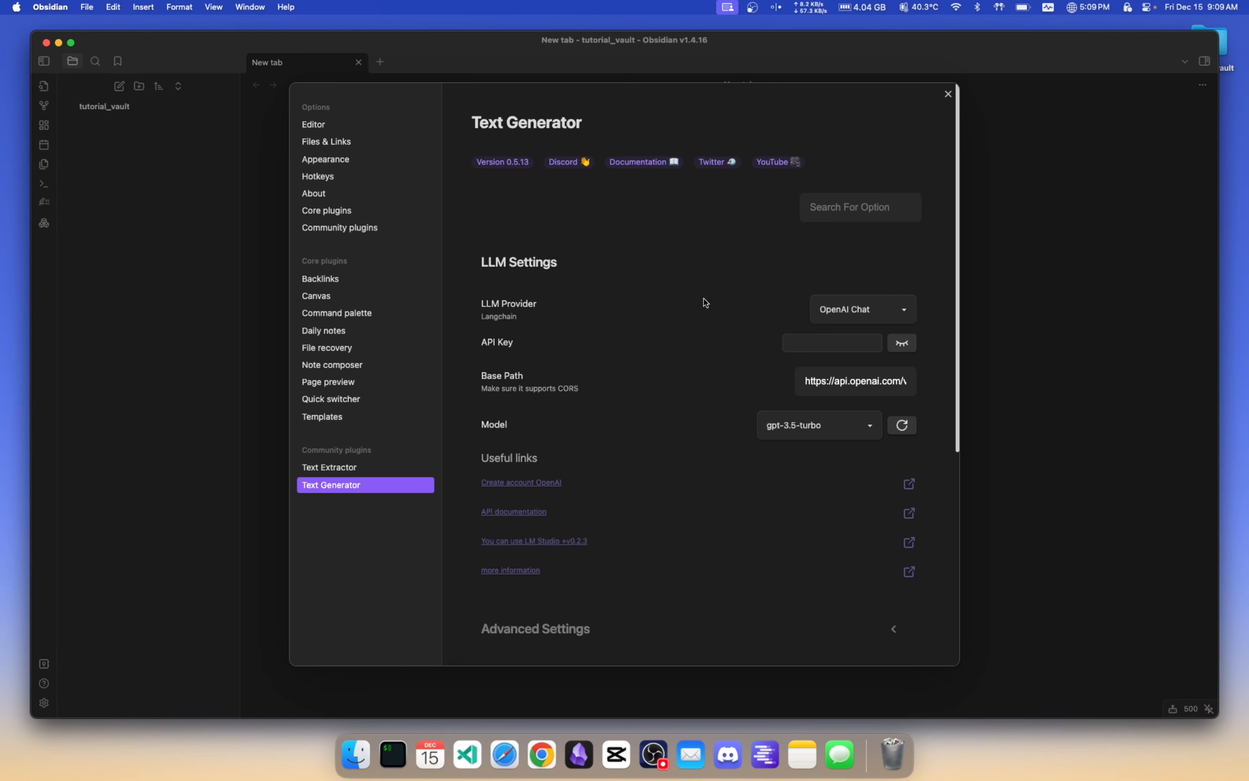
pyautogui.click(901, 313)
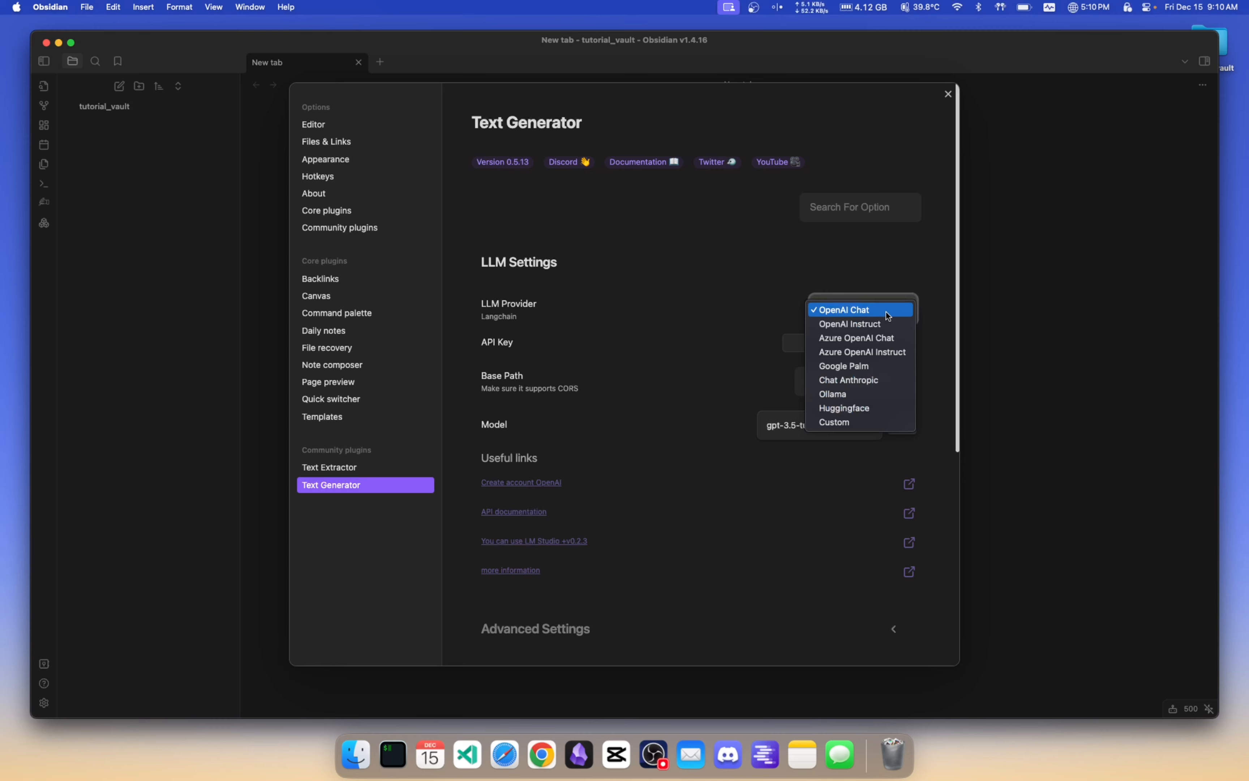
pyautogui.click(770, 318)
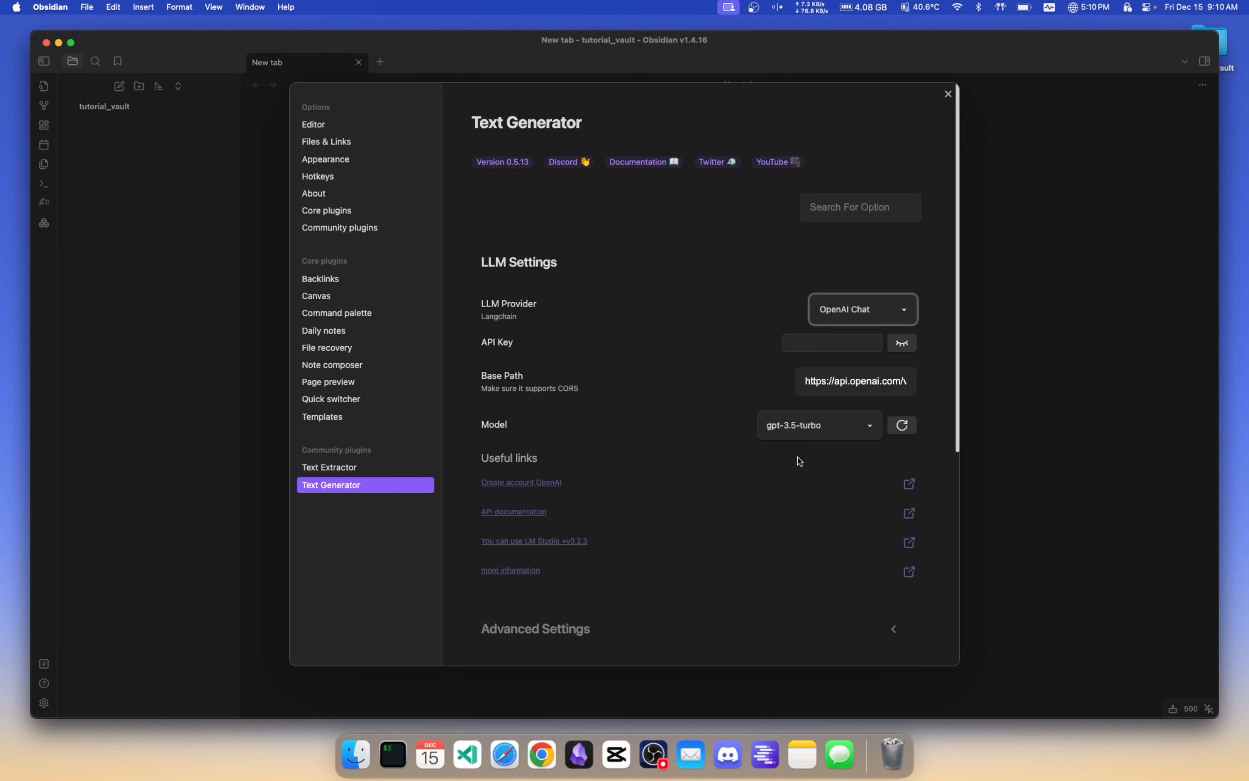
pyautogui.click(845, 432)
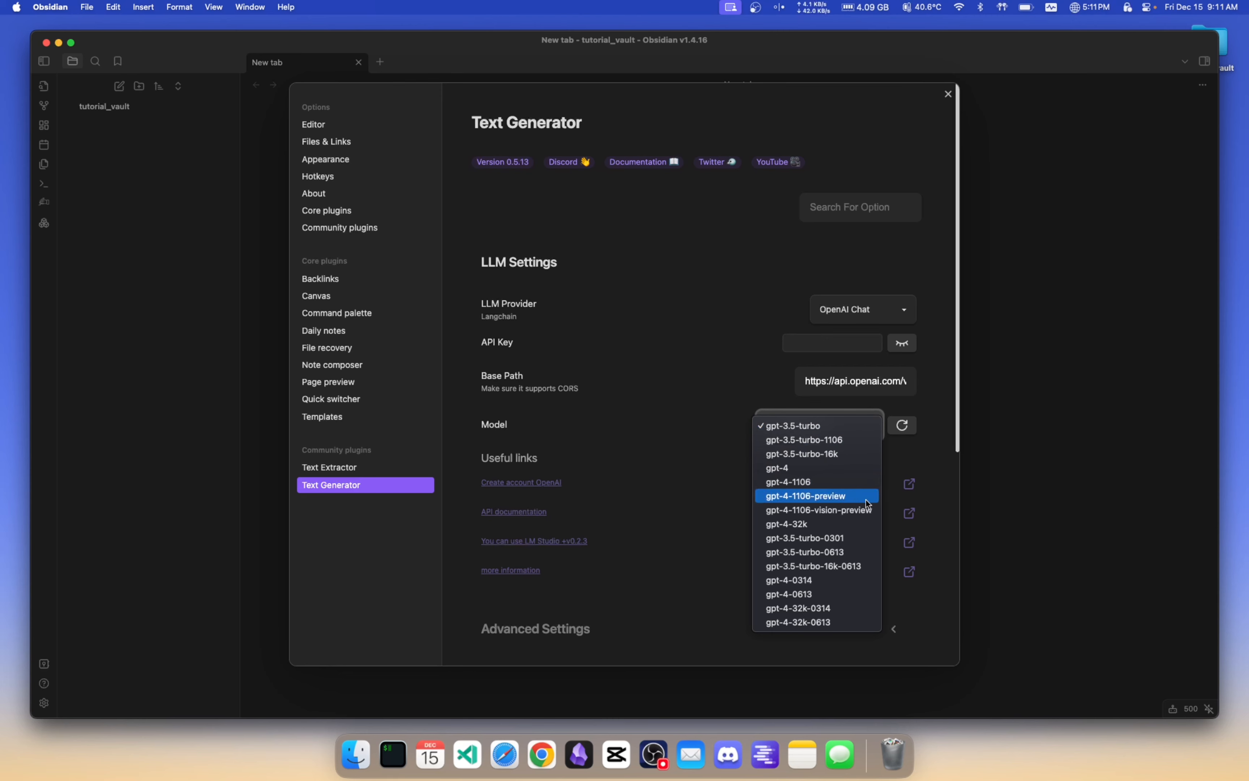
pyautogui.click(735, 423)
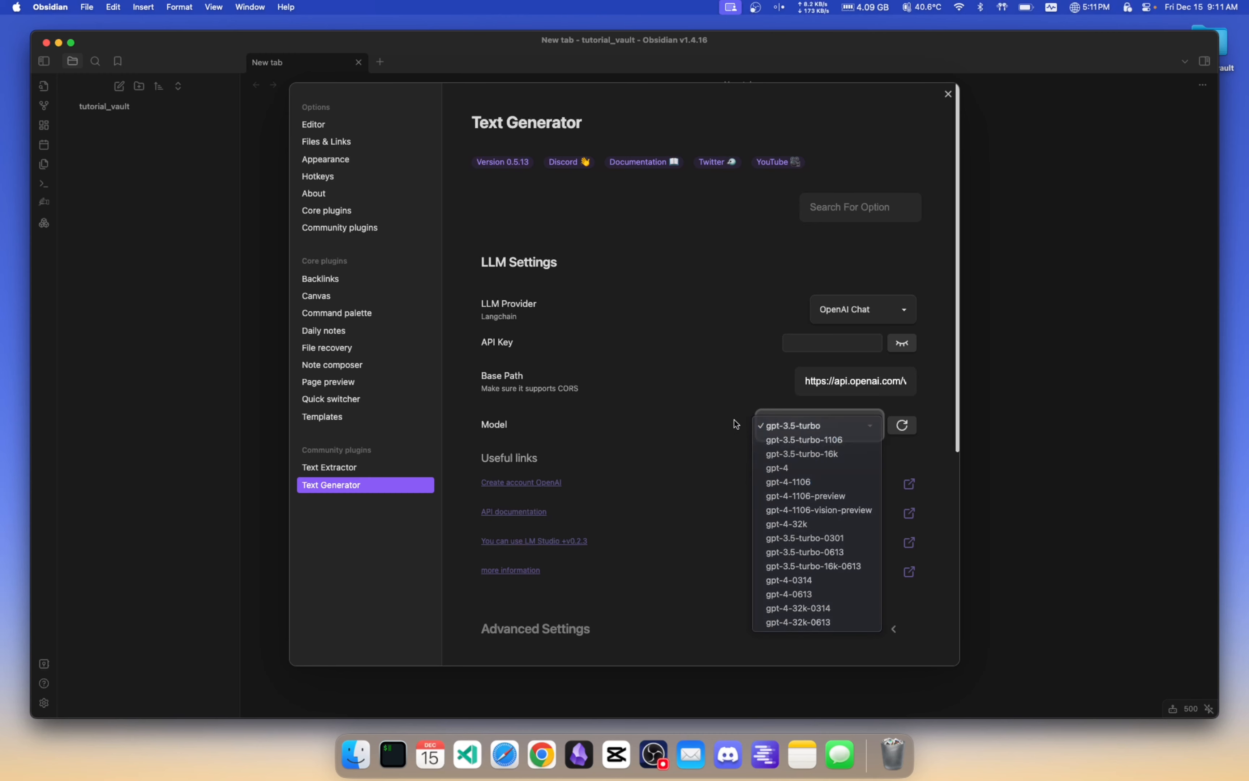
# - Search the Text Generator options for "modal", enable modal-suggest and reload the plugin
pyautogui.click(895, 207)
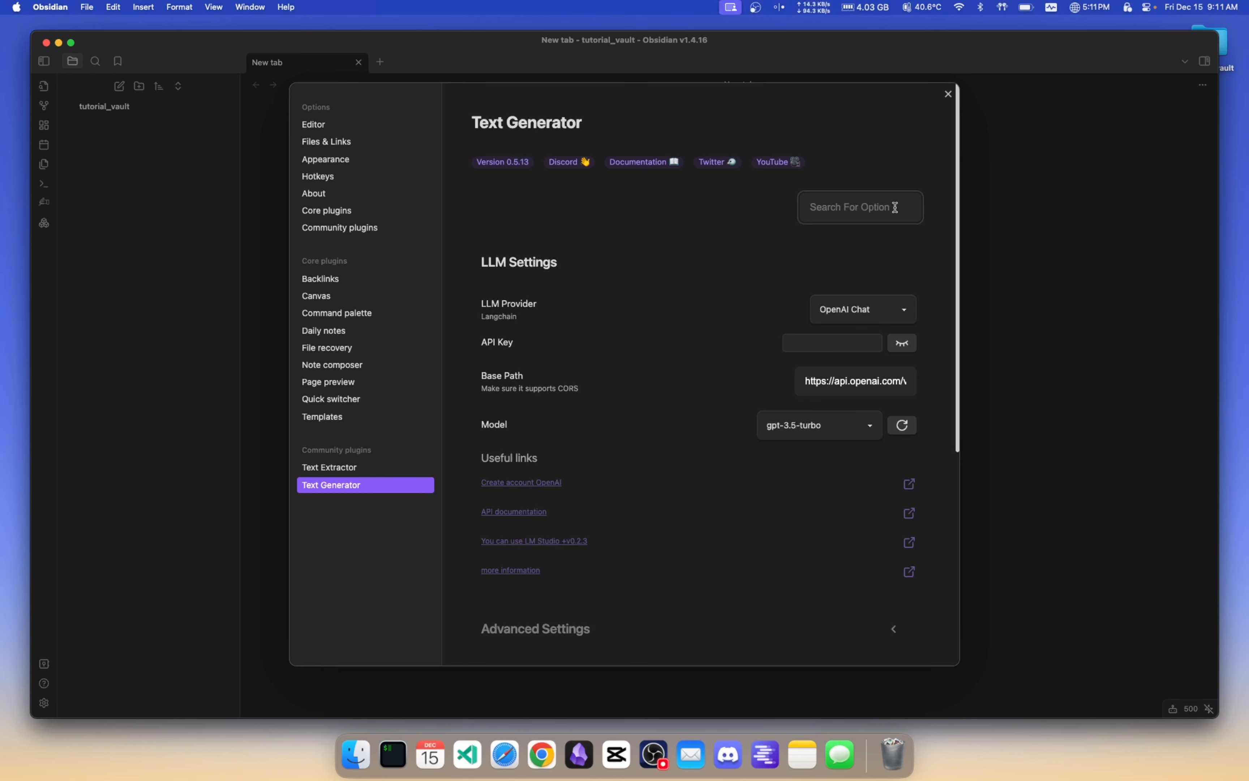
pyautogui.write('modal')
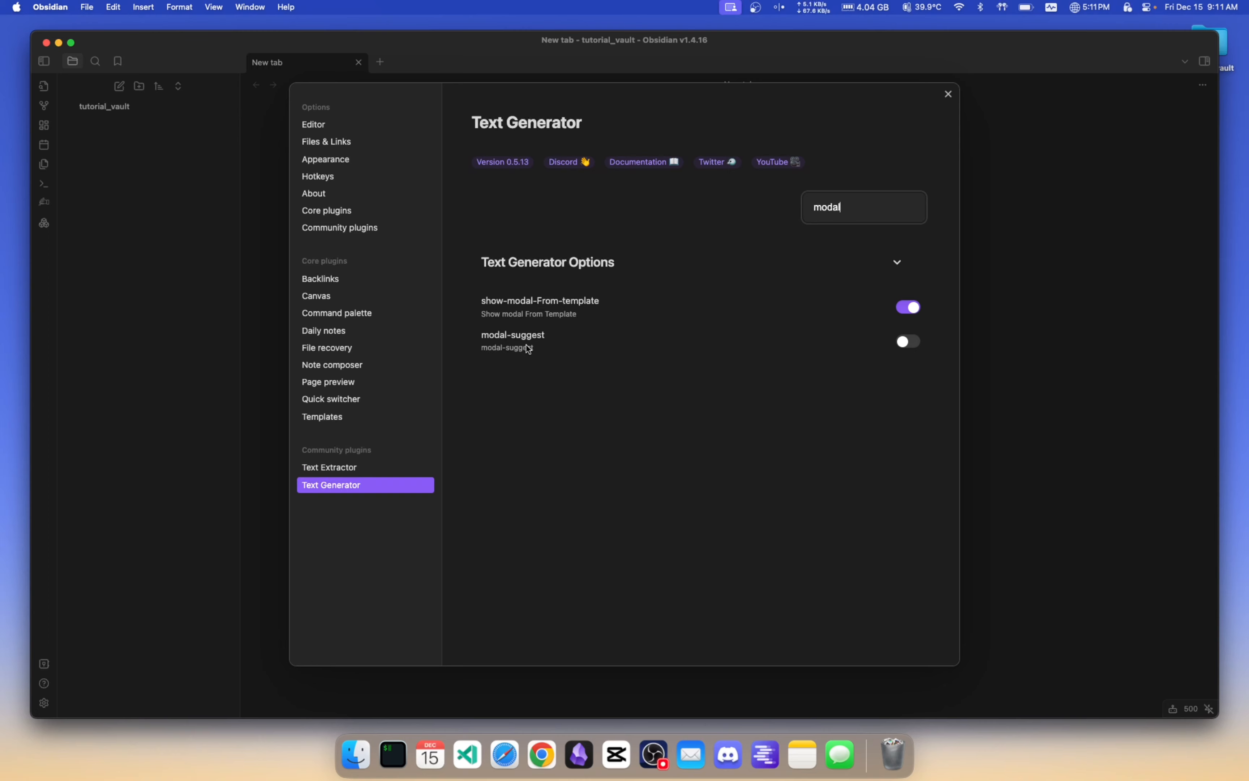
pyautogui.click(908, 341)
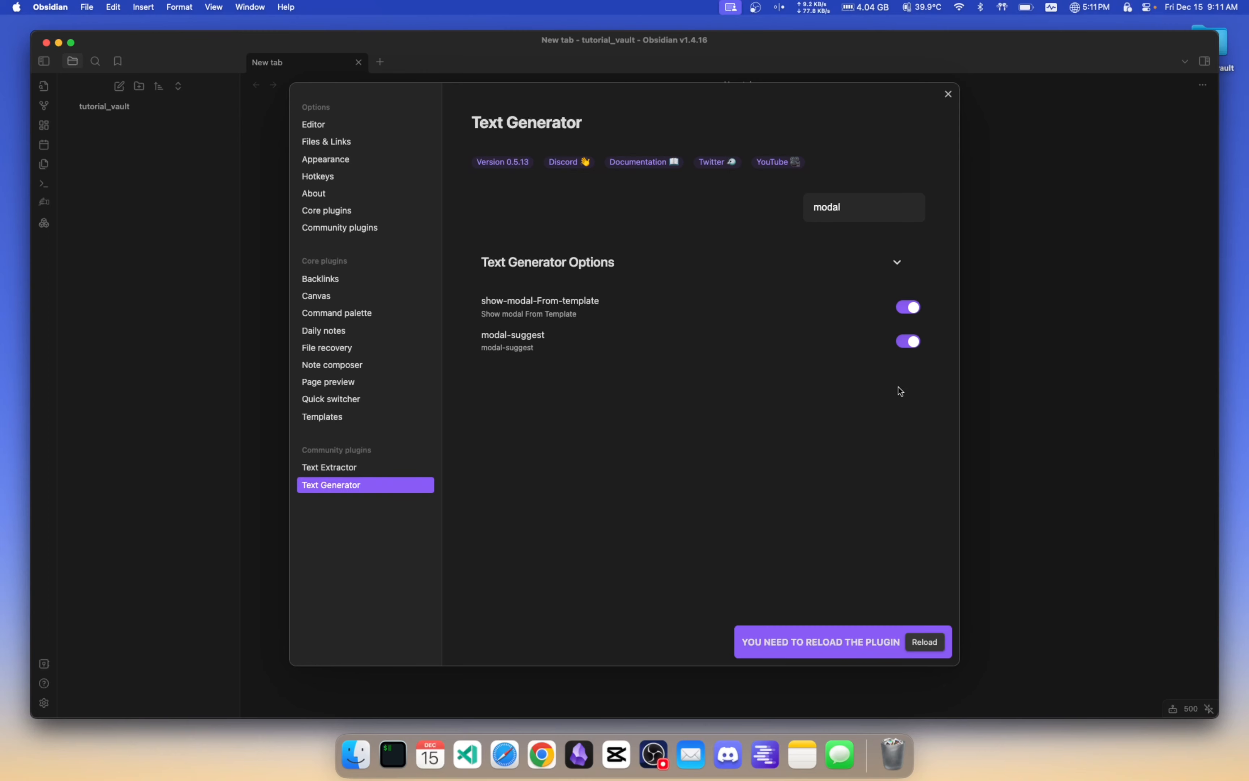
pyautogui.click(930, 645)
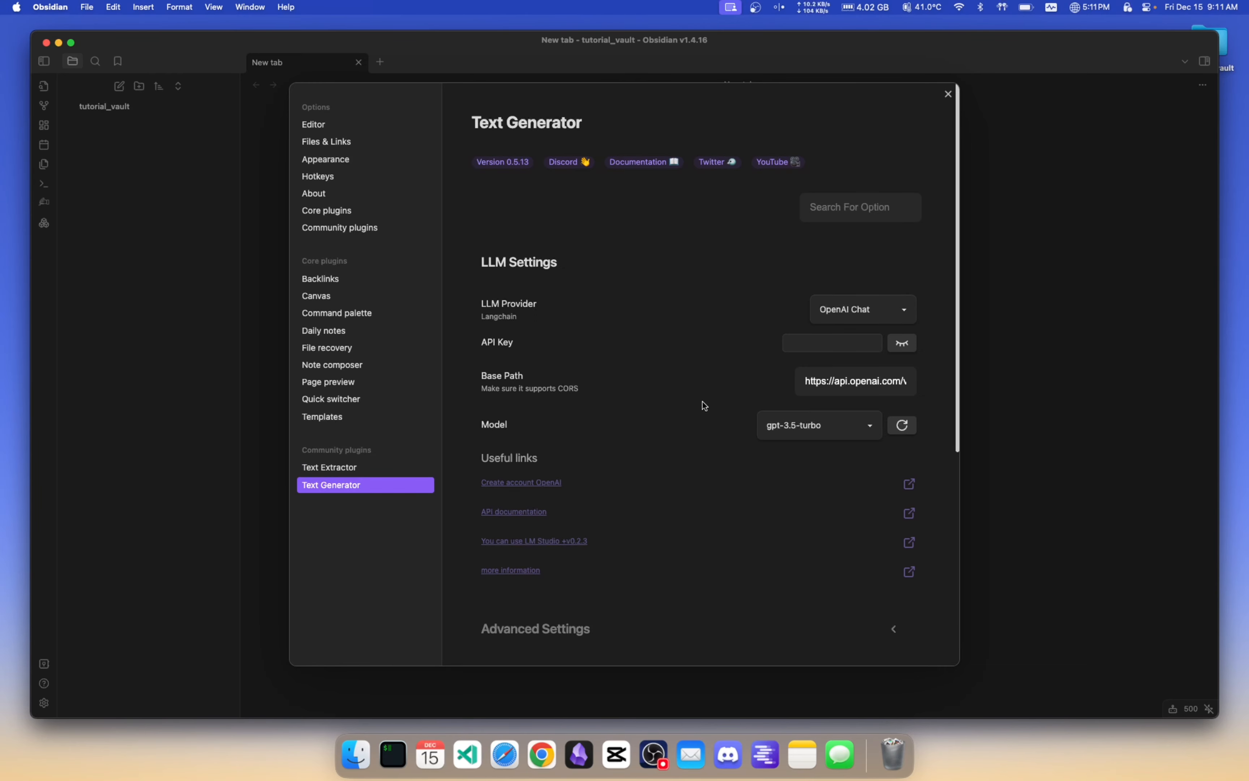
# - Copy the Prompts Templates Path from Text Generator's advanced settings, then reload the plugin and close the settings
pyautogui.scroll(-5, 703, 403)
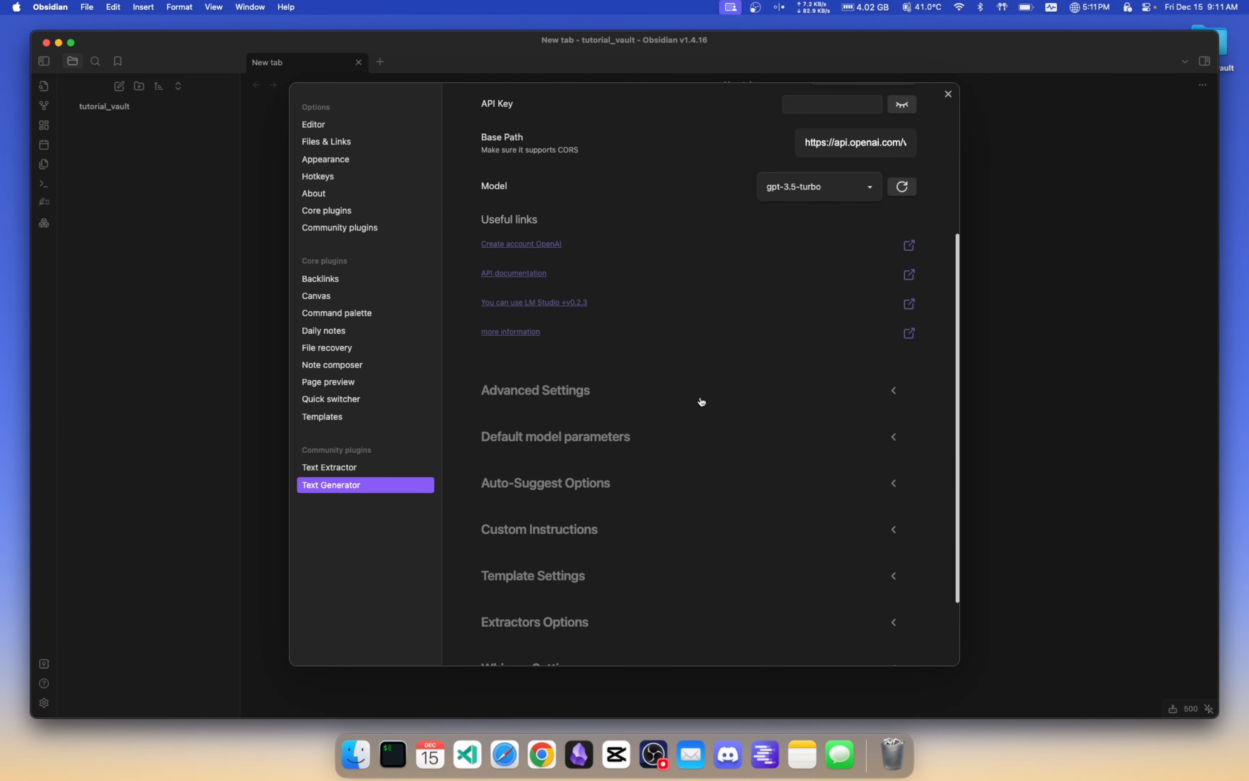
pyautogui.click(589, 401)
pyautogui.scroll(-4, 727, 430)
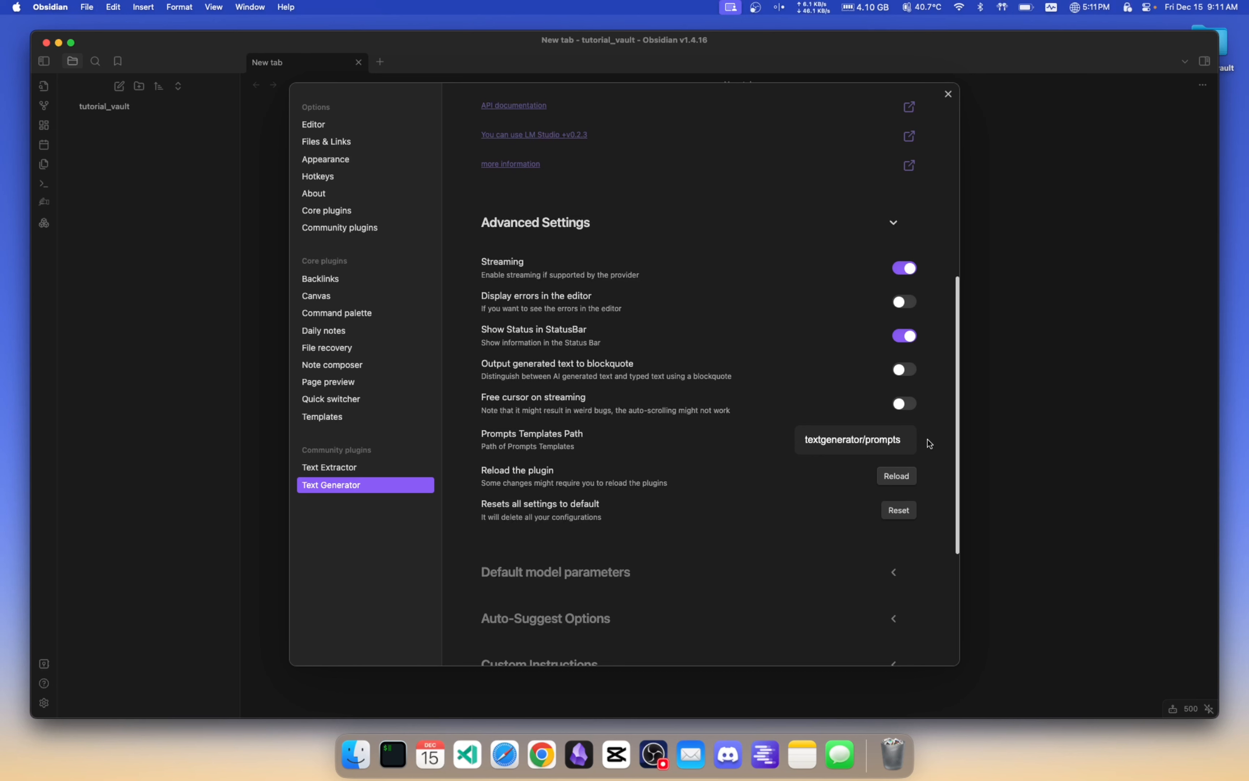
pyautogui.tripleClick(827, 440)
pyautogui.press('super+c')
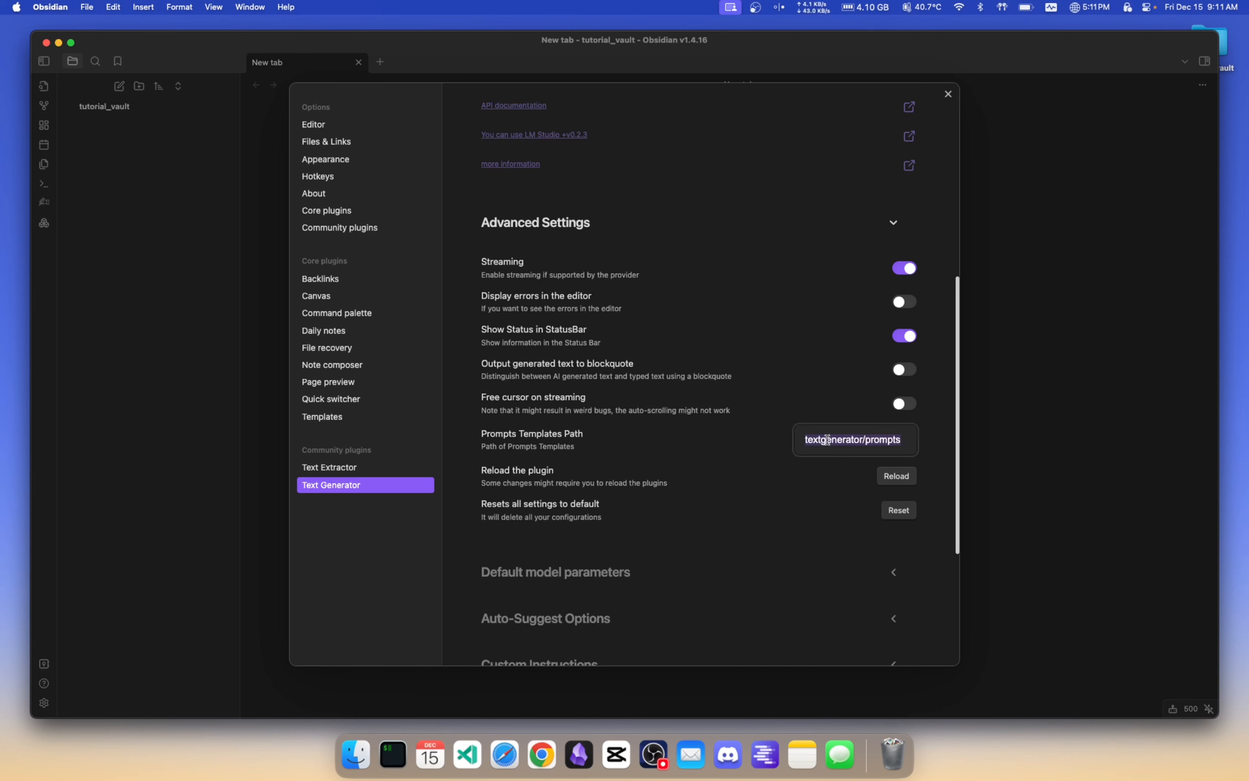
pyautogui.click(932, 443)
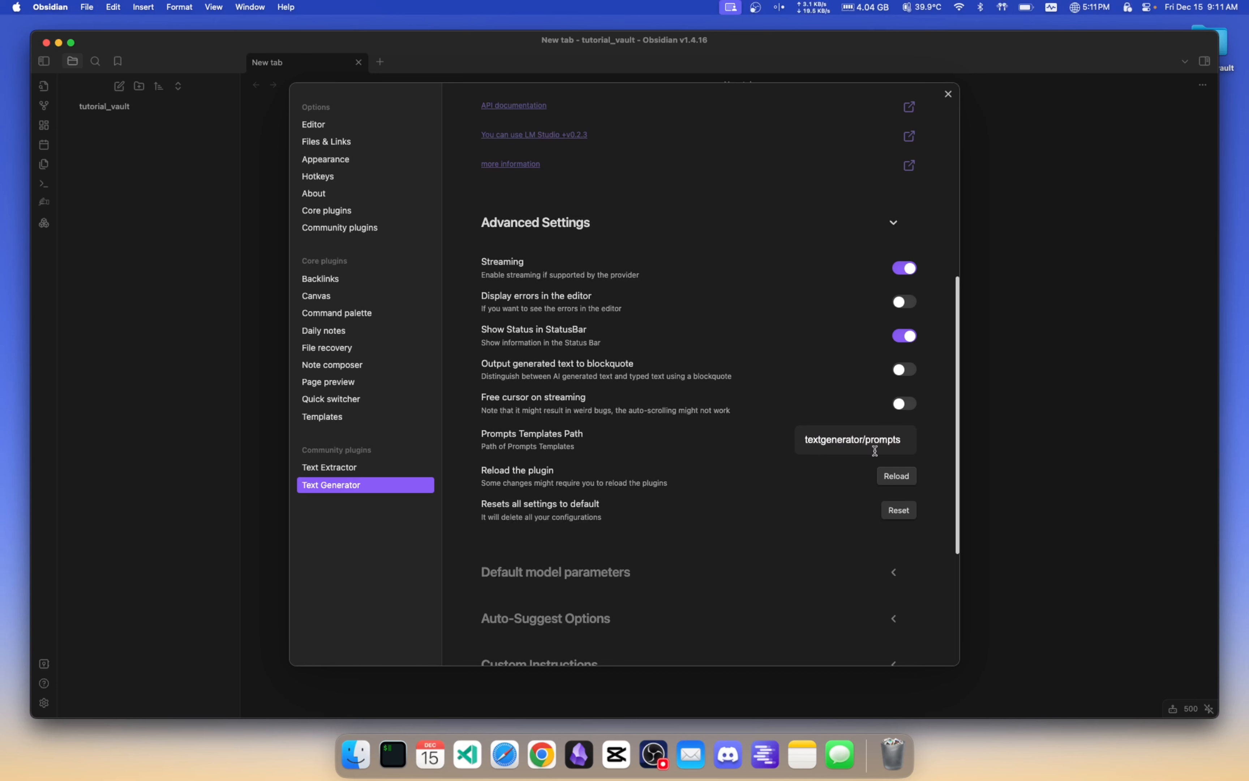
pyautogui.click(898, 476)
pyautogui.click(999, 394)
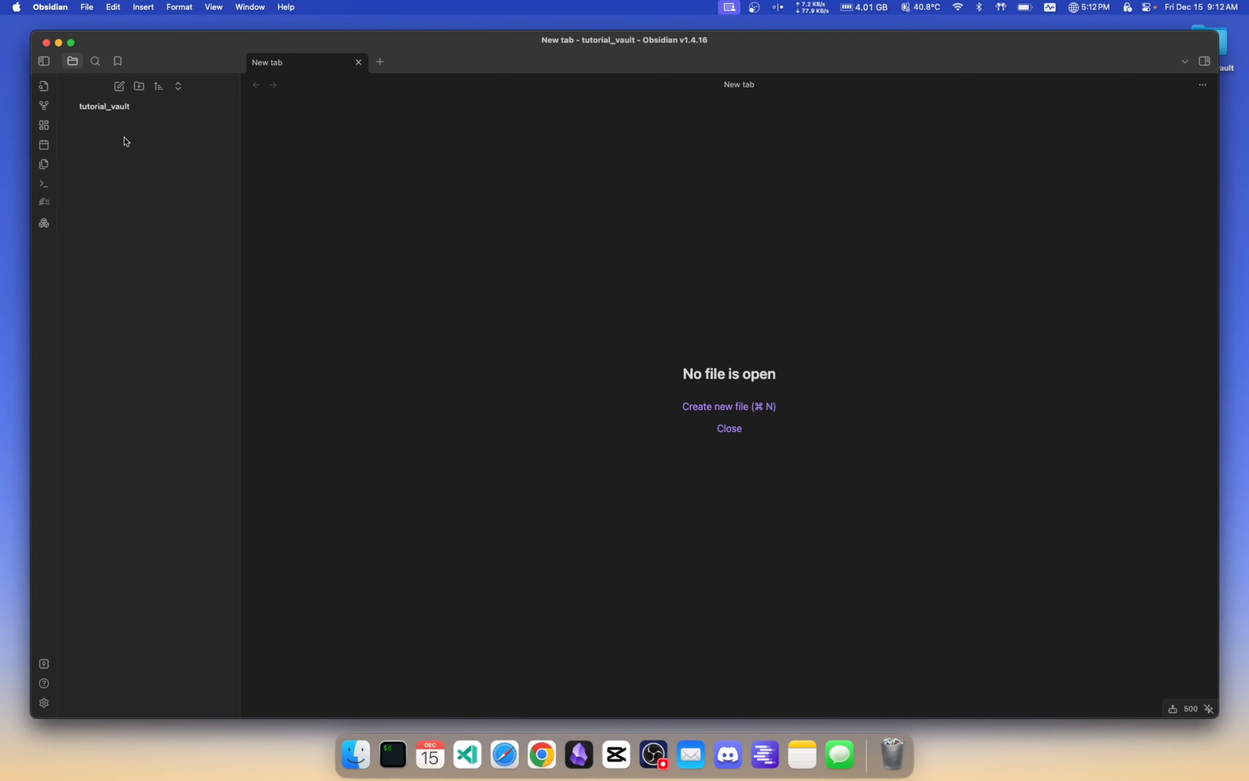
# - Create a folder named textgenerator at the root of the vault
pyautogui.click(140, 88)
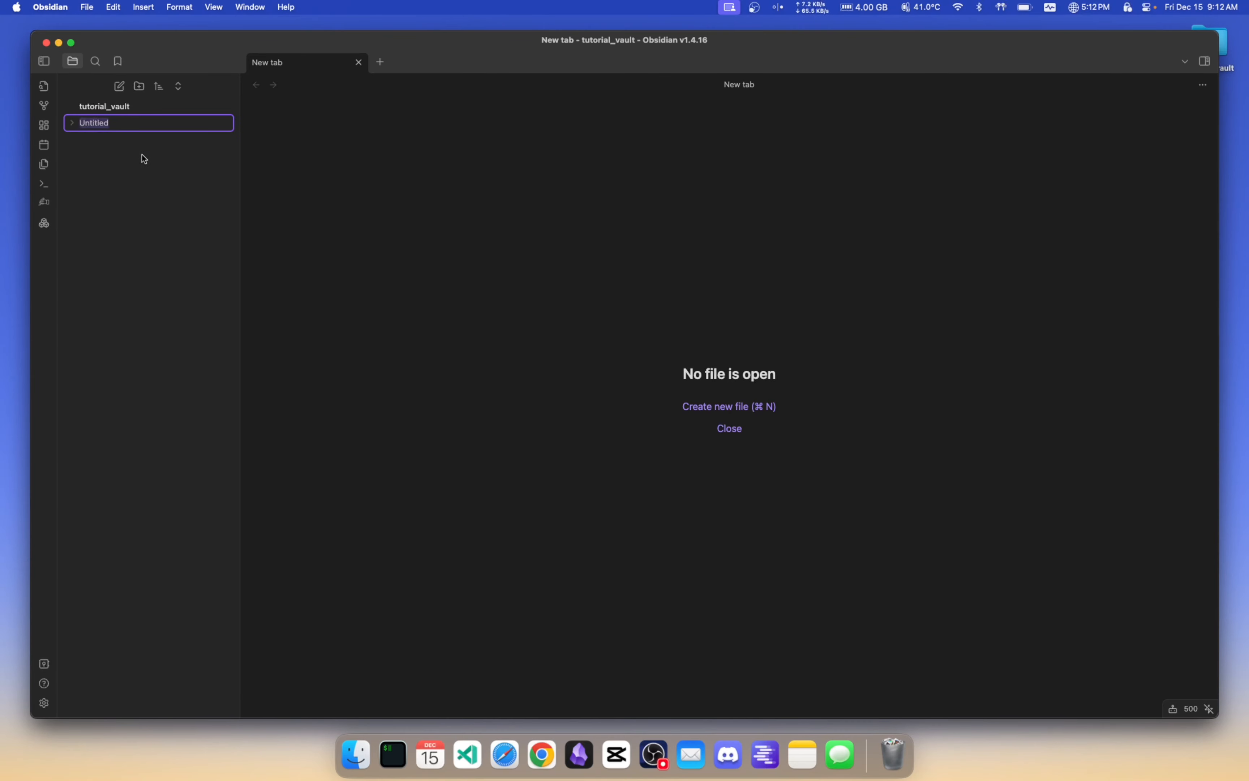
pyautogui.press('super+v')
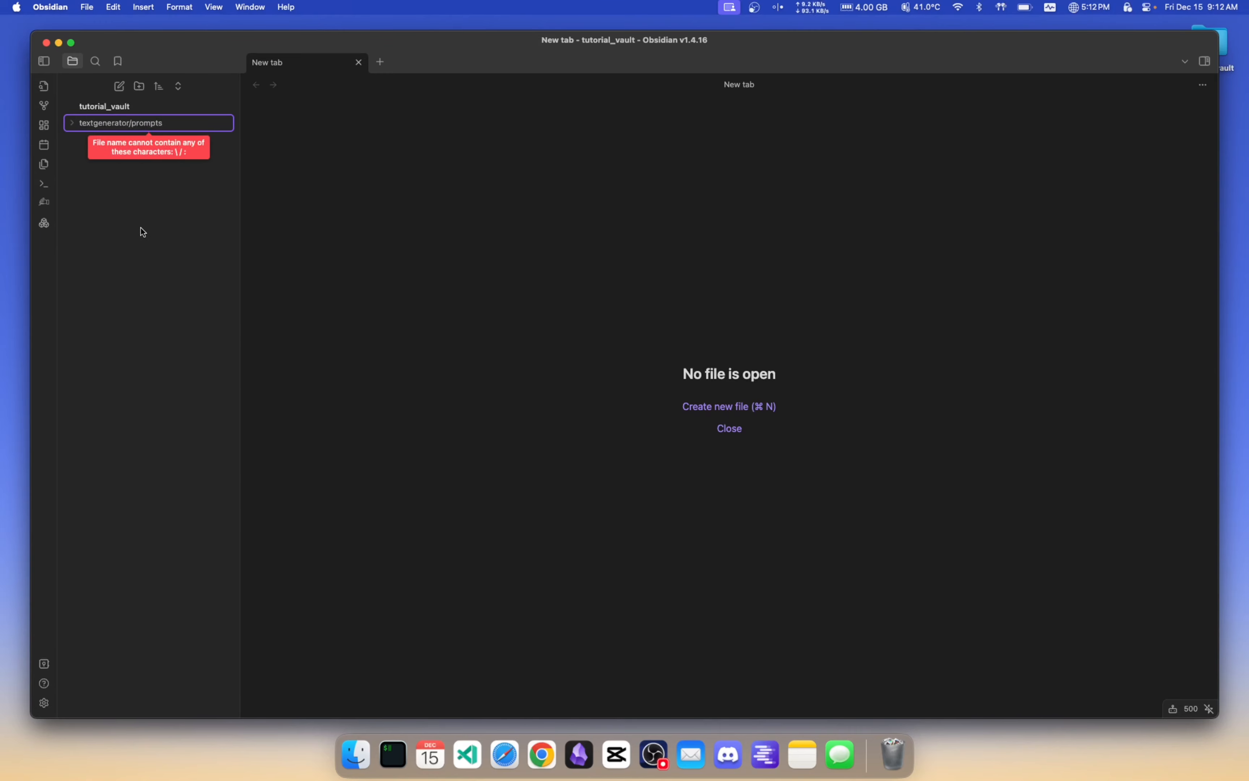
pyautogui.press('BackSpace')
pyautogui.press('BackSpace')
pyautogui.press('BackSpace')
pyautogui.press('BackSpace')
pyautogui.press('BackSpace')
pyautogui.press('BackSpace')
pyautogui.press('BackSpace')
pyautogui.press('BackSpace')
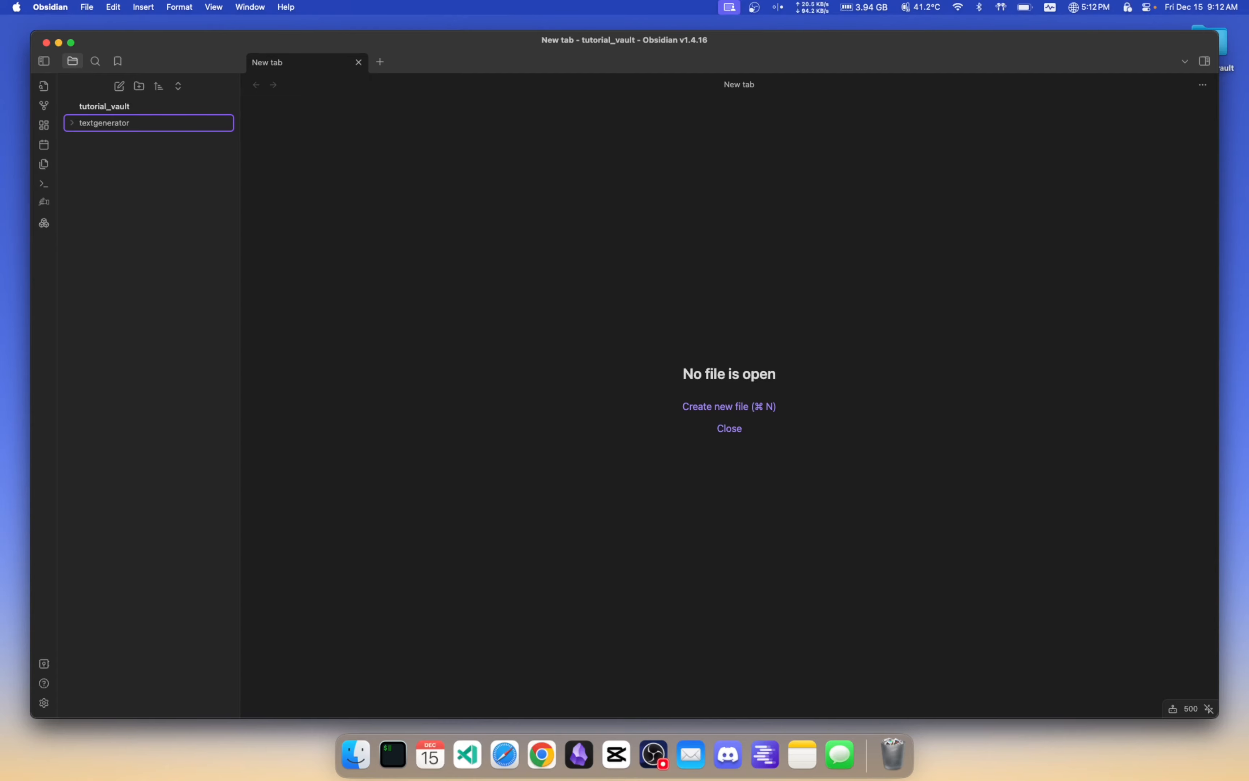
pyautogui.press('Return')
# - Create a subfolder named prompts inside the textgenerator folder
pyautogui.rightClick(126, 129)
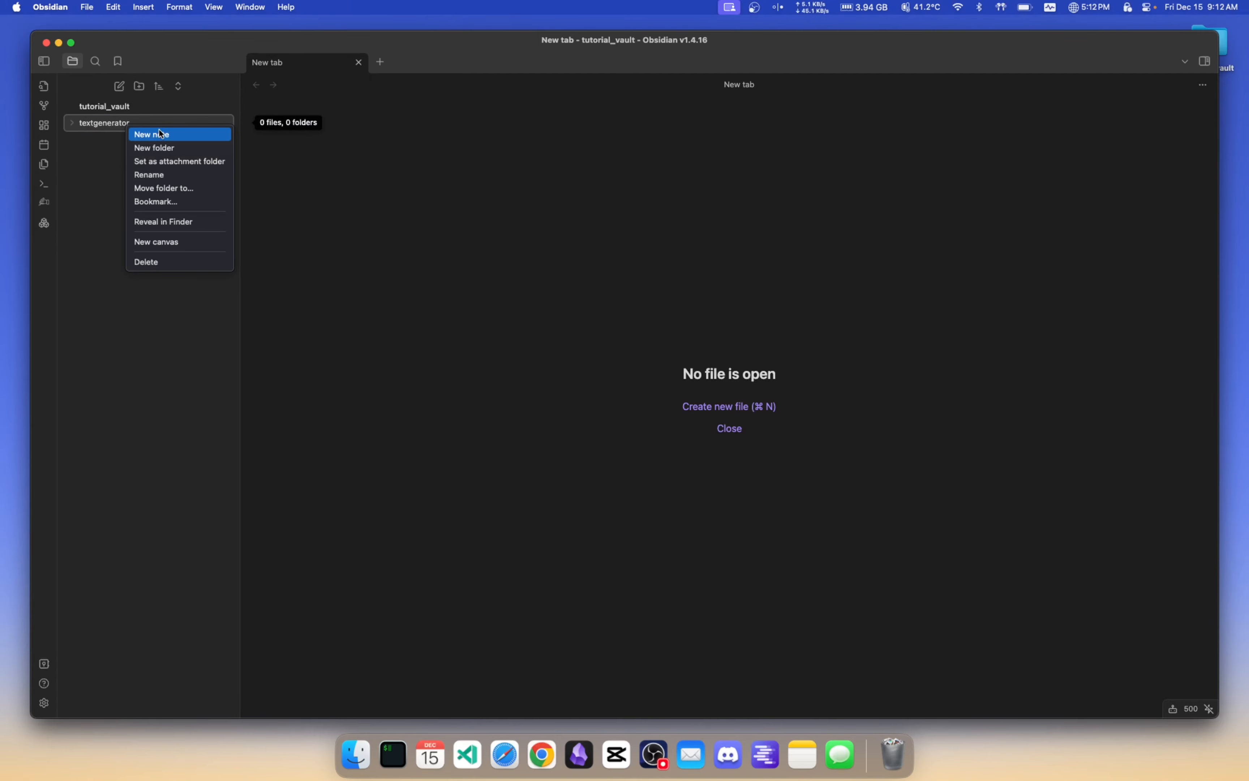
pyautogui.click(181, 151)
pyautogui.write('prompts')
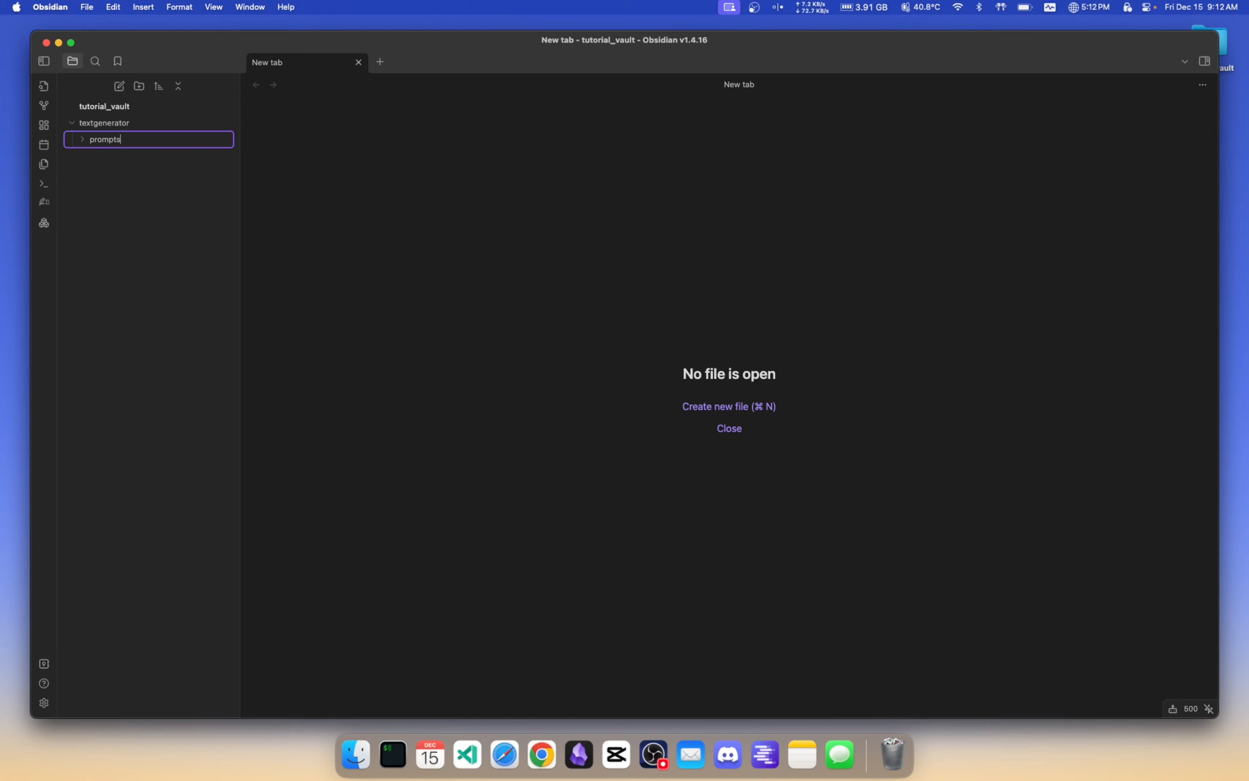
pyautogui.press('Return')
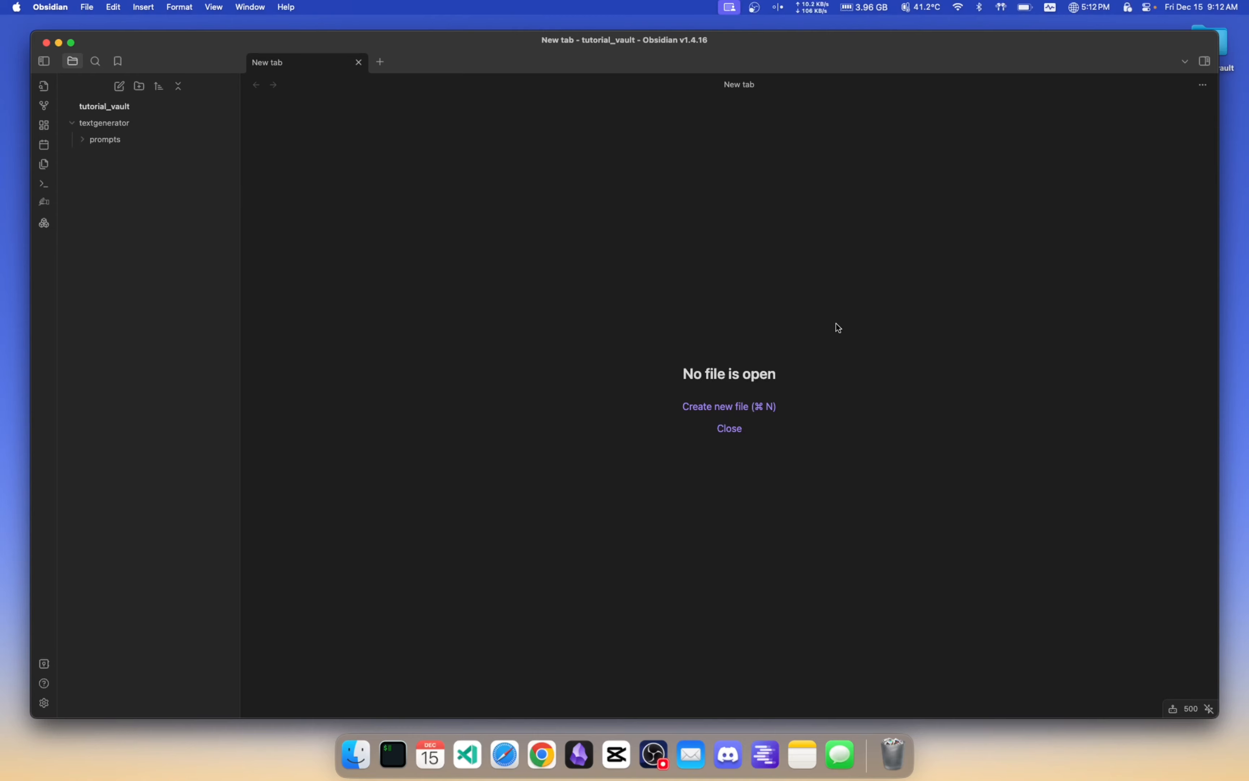
# - Create a new note, enter "/" in its body to call up template suggestions, and expand the prompts folder
pyautogui.click(747, 407)
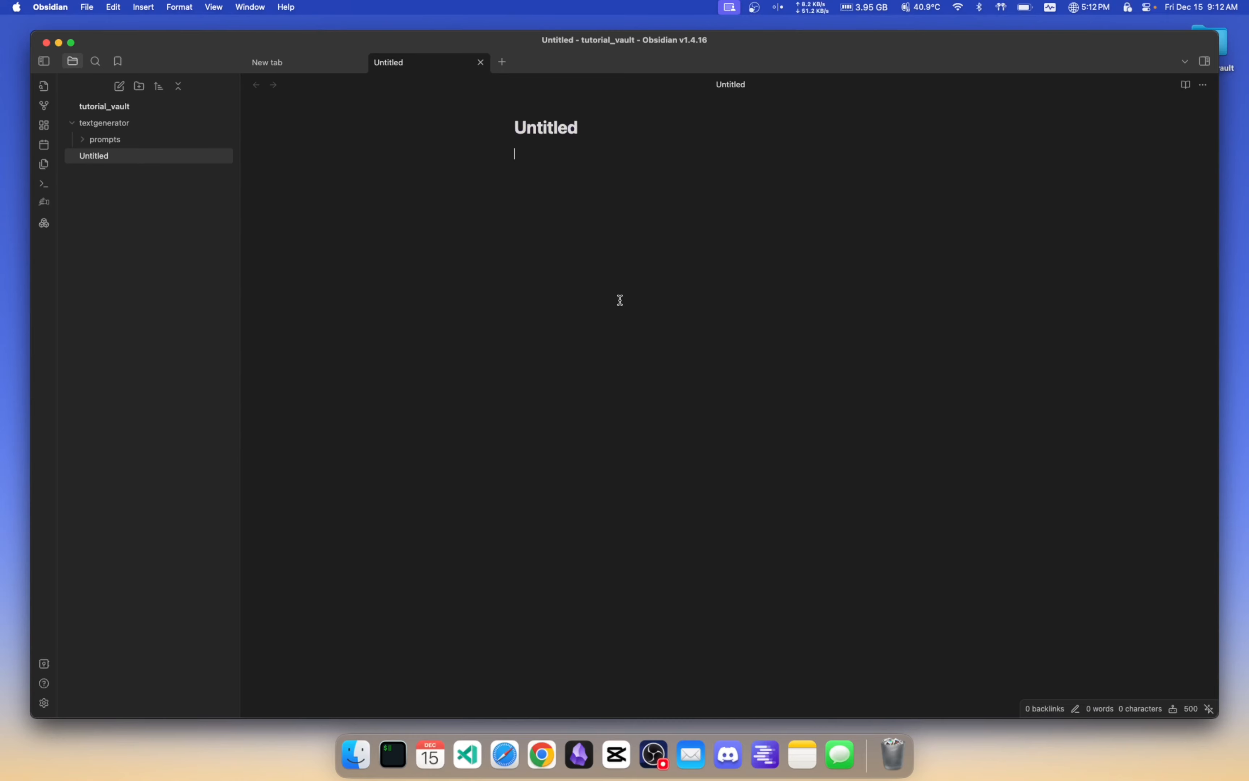
pyautogui.write('/')
pyautogui.click(147, 141)
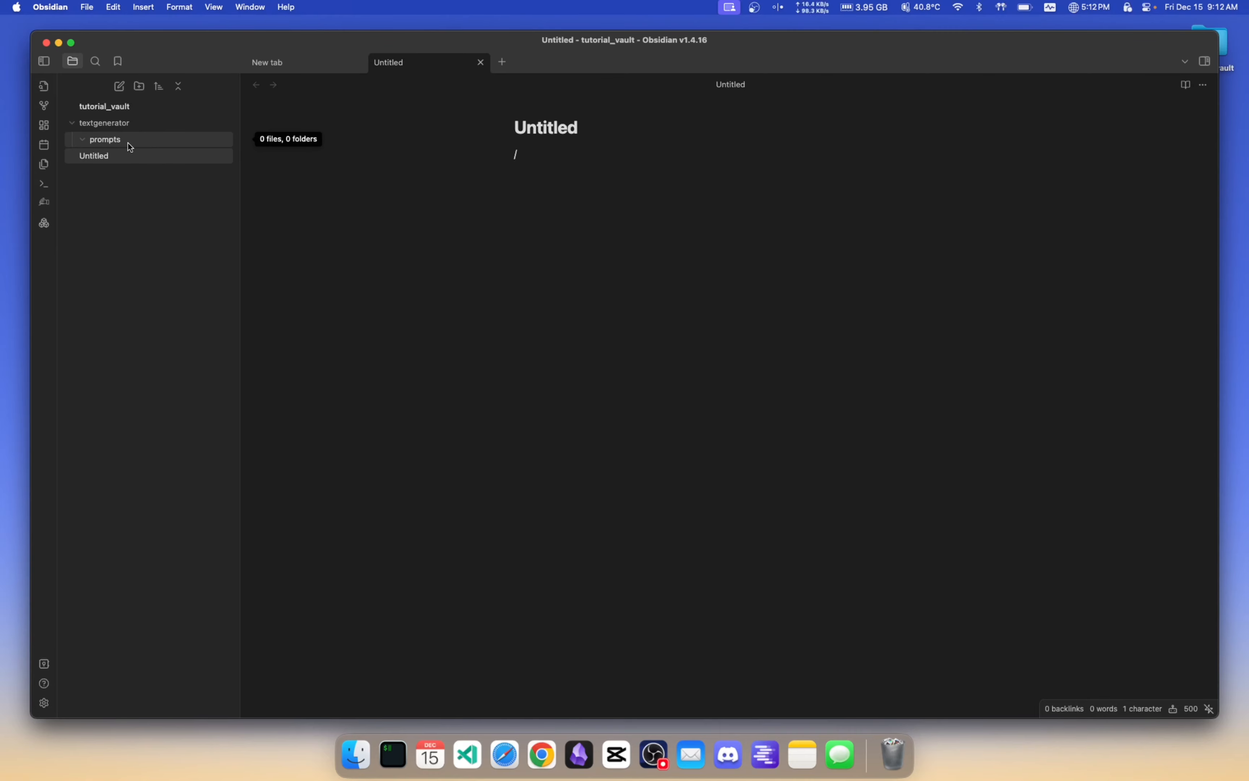
pyautogui.click(503, 272)
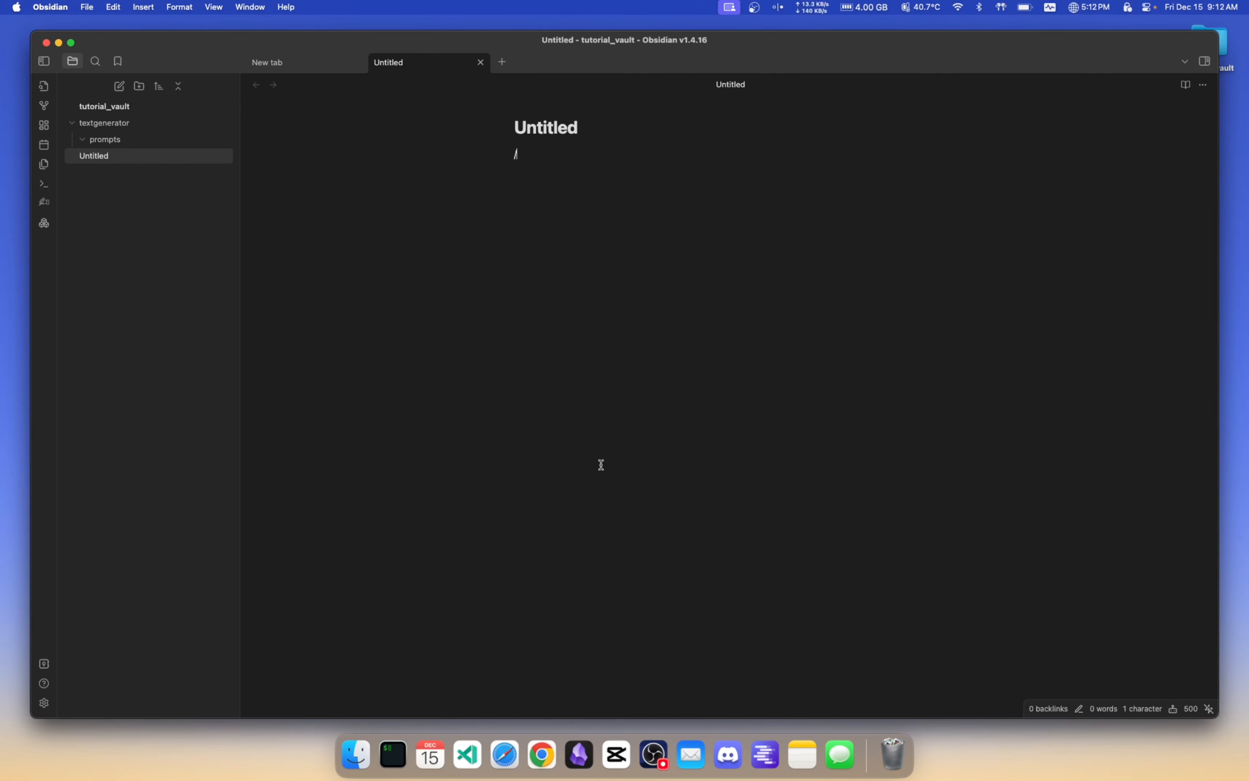
# - Copy GenZettelkasten.md and GenTTSAudio.md from the Templates folder in Finder into the vault's prompts folder, then close the Finder window
pyautogui.click(355, 753)
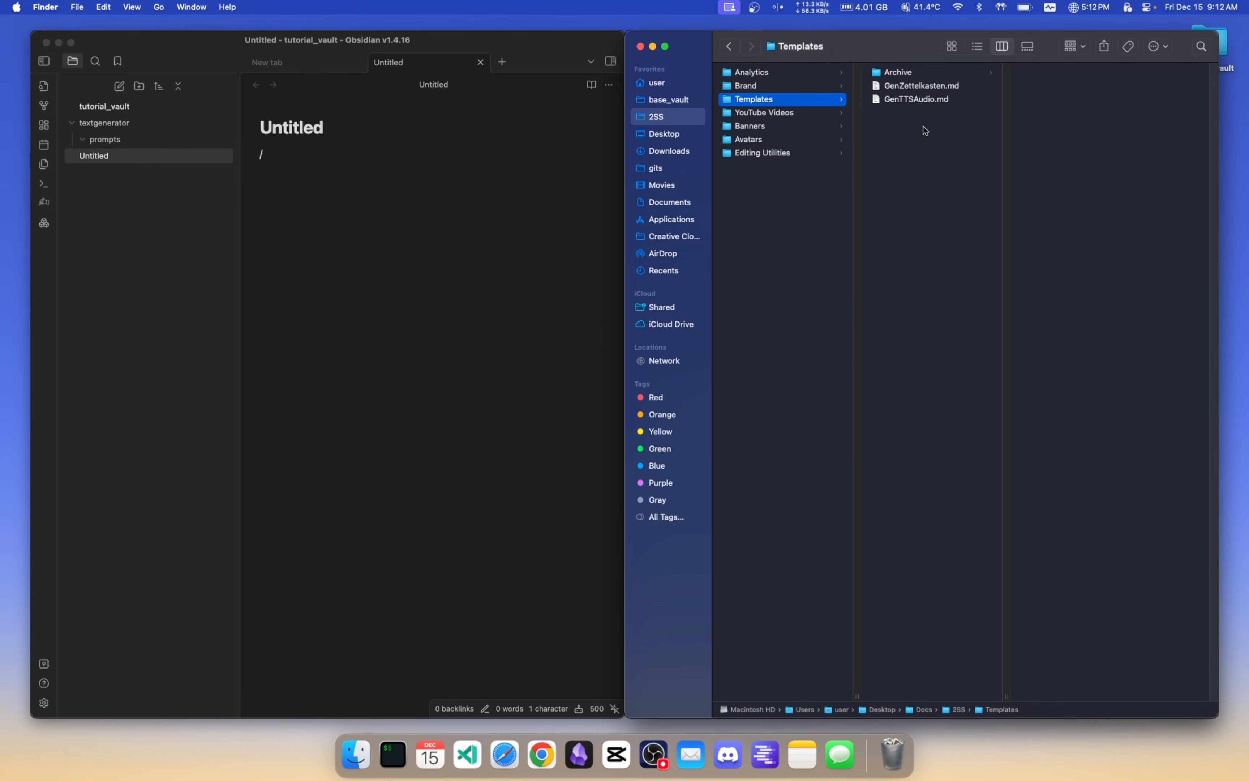
pyautogui.moveTo(916, 112); pyautogui.dragTo(911, 89)
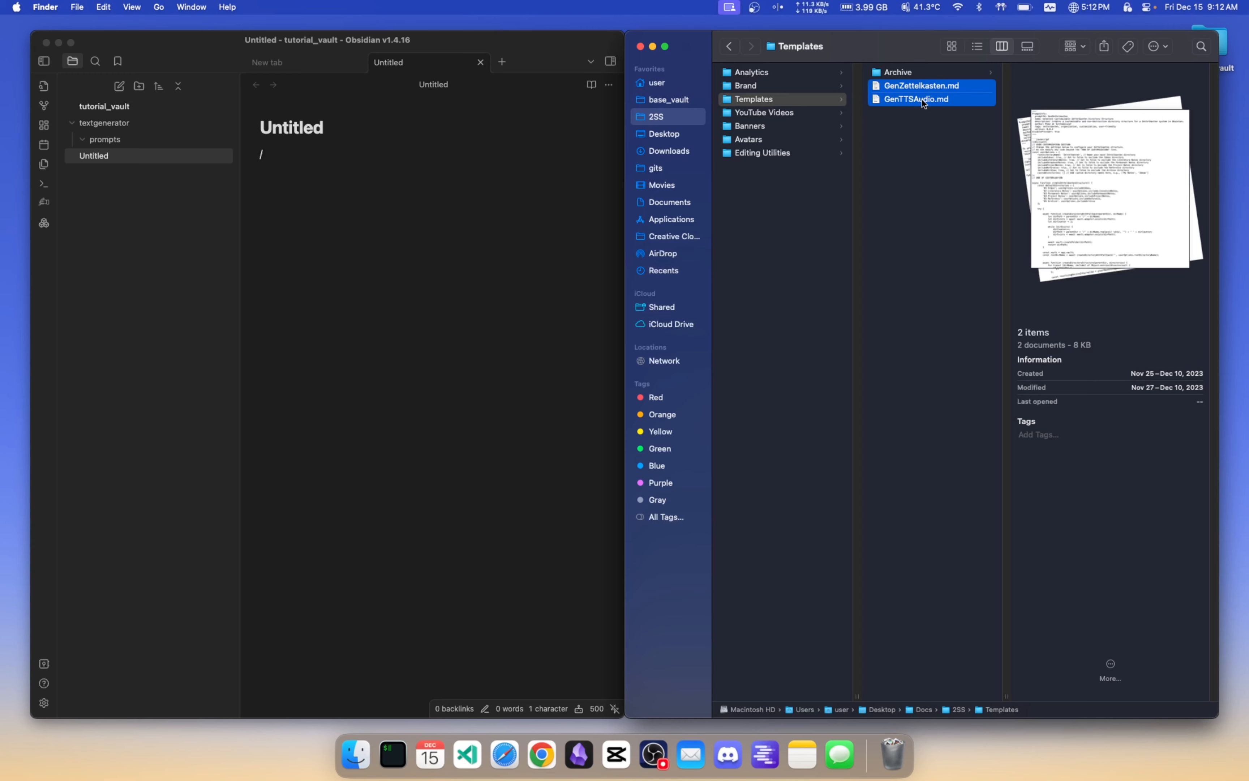
pyautogui.moveTo(924, 103); pyautogui.dragTo(115, 145)
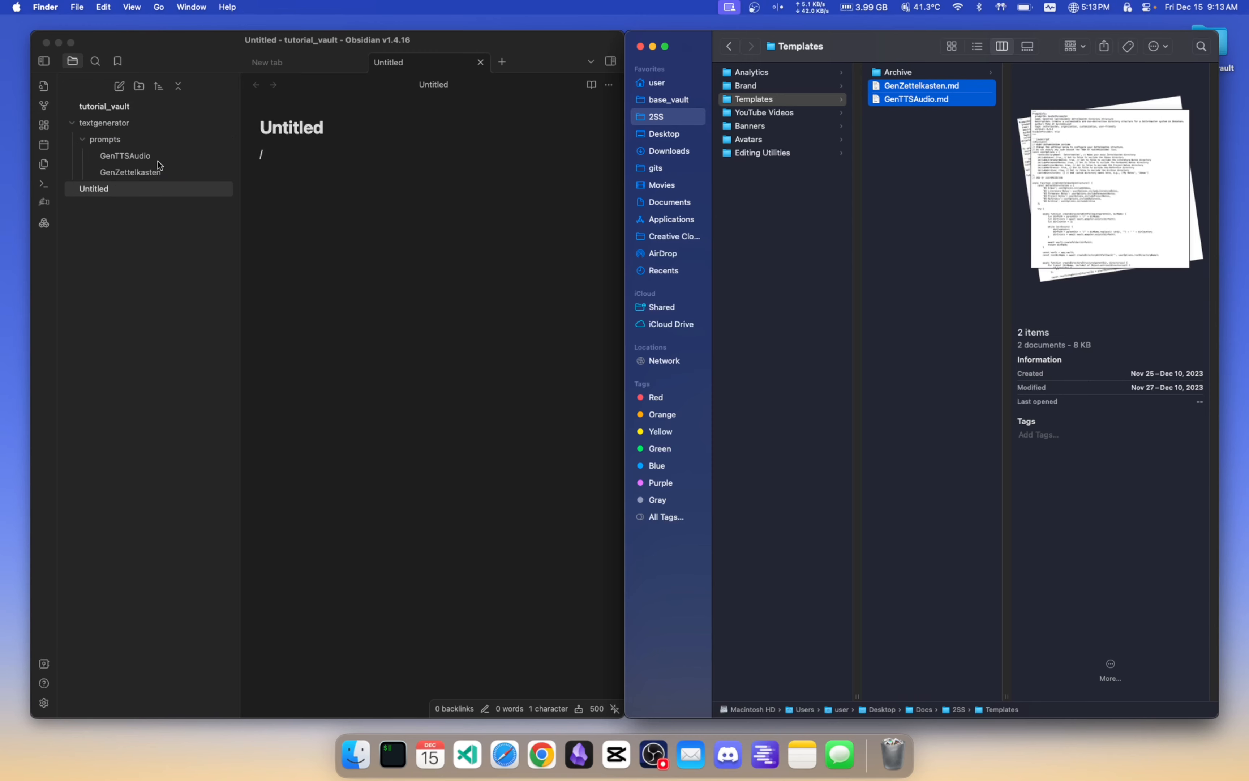
pyautogui.click(149, 224)
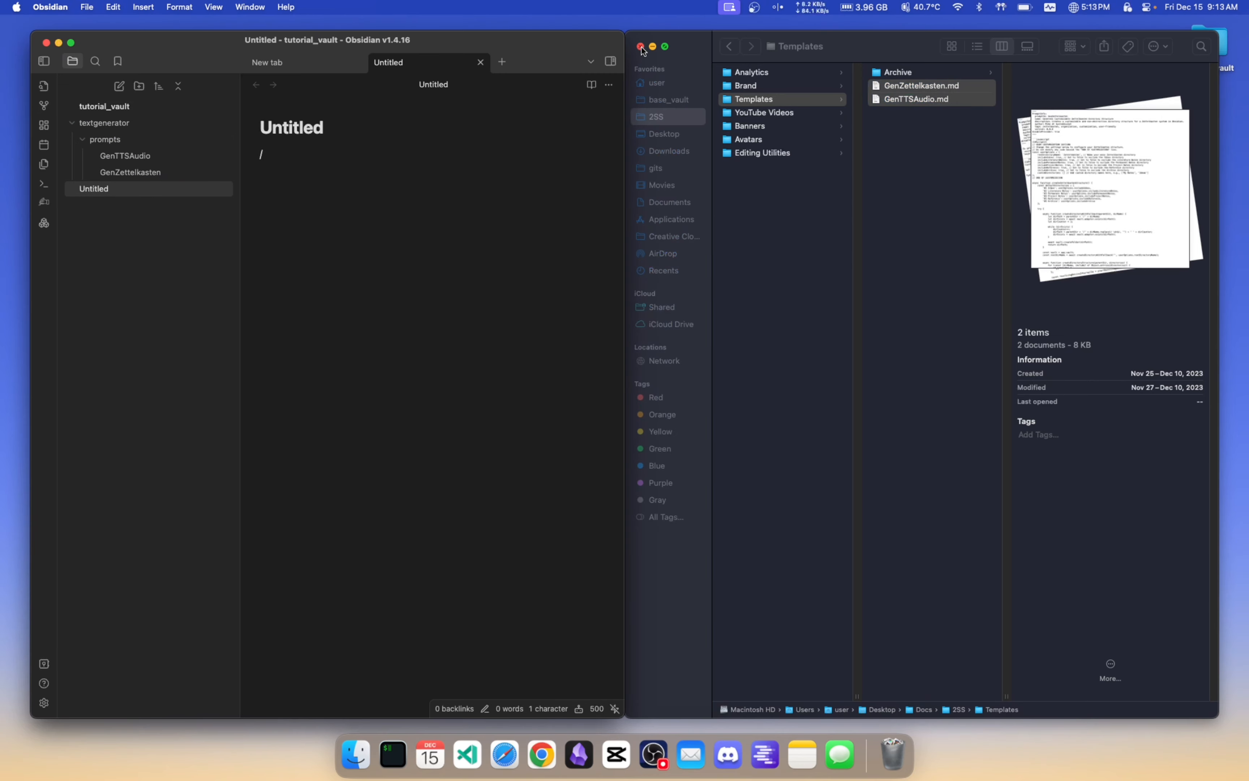
pyautogui.click(640, 47)
# - Try to run the Generate Customizable Zettelkasten Directory Structure template from the untitled note's slash suggestions, repeating it with "/ze"
pyautogui.press('BackSpace')
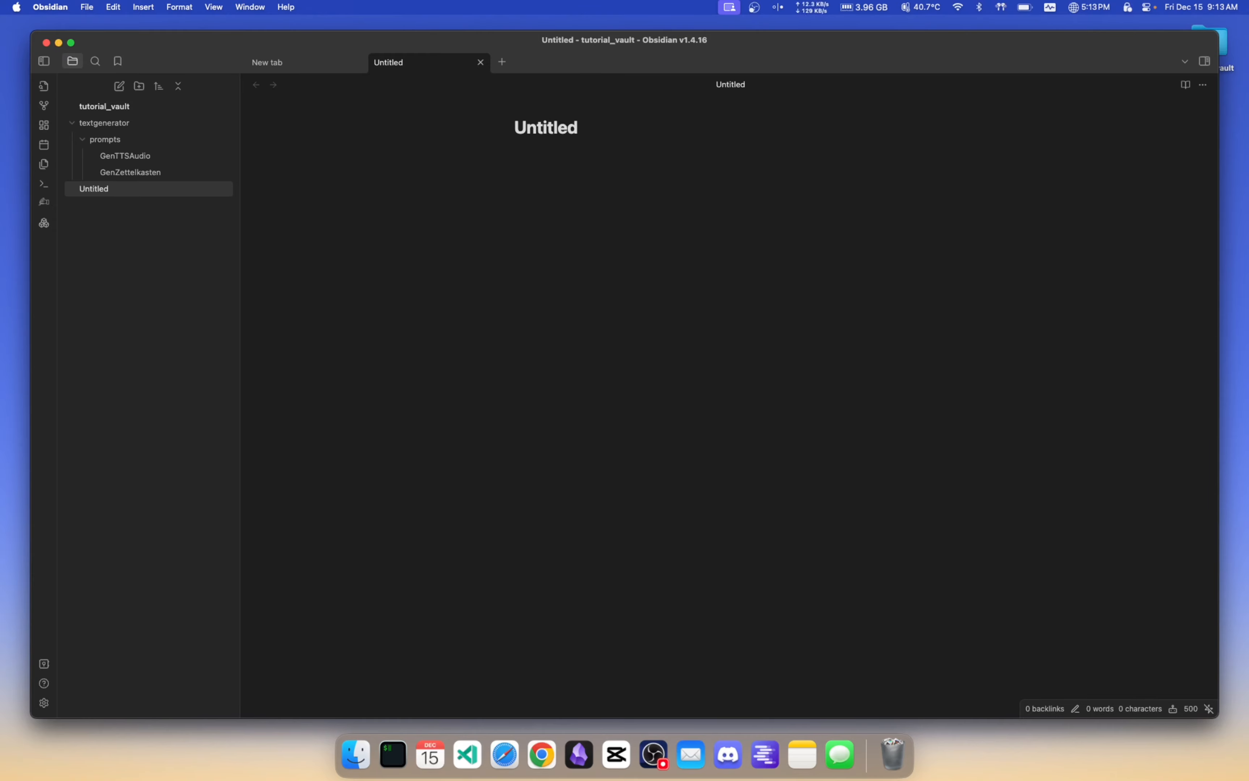
pyautogui.write('/')
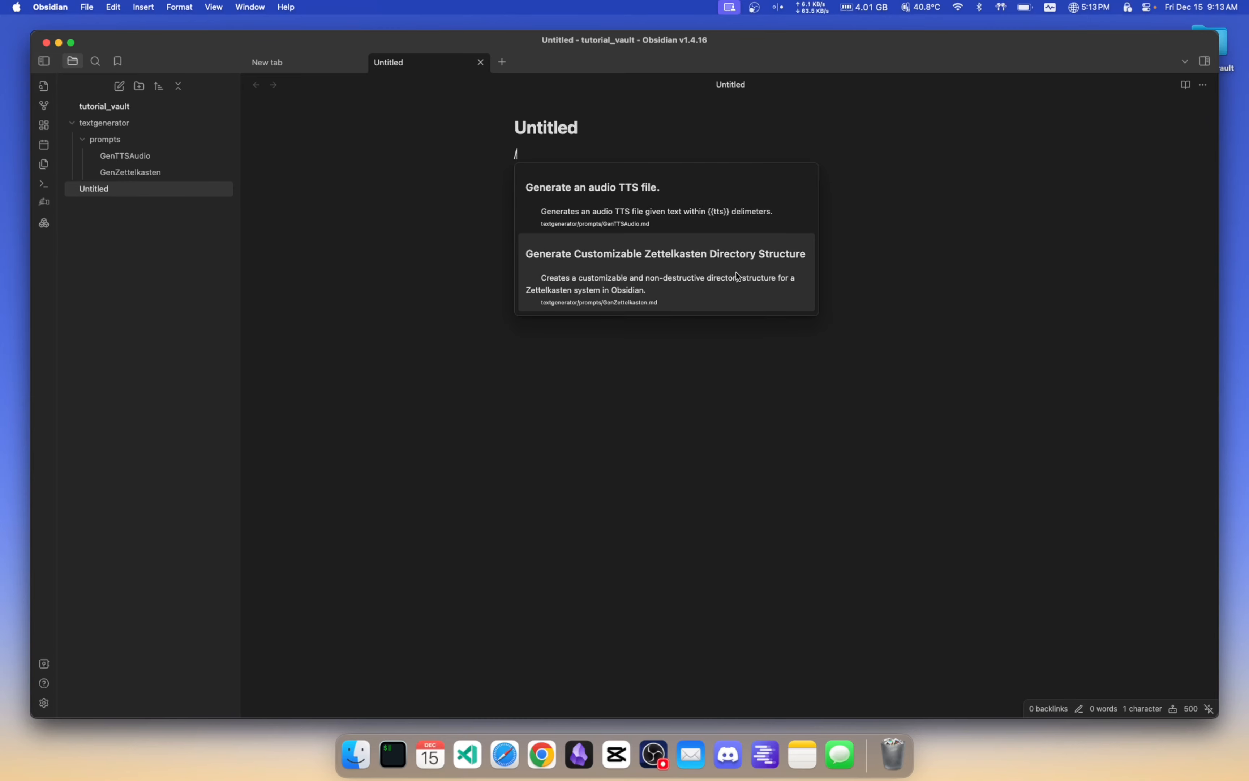
pyautogui.click(693, 266)
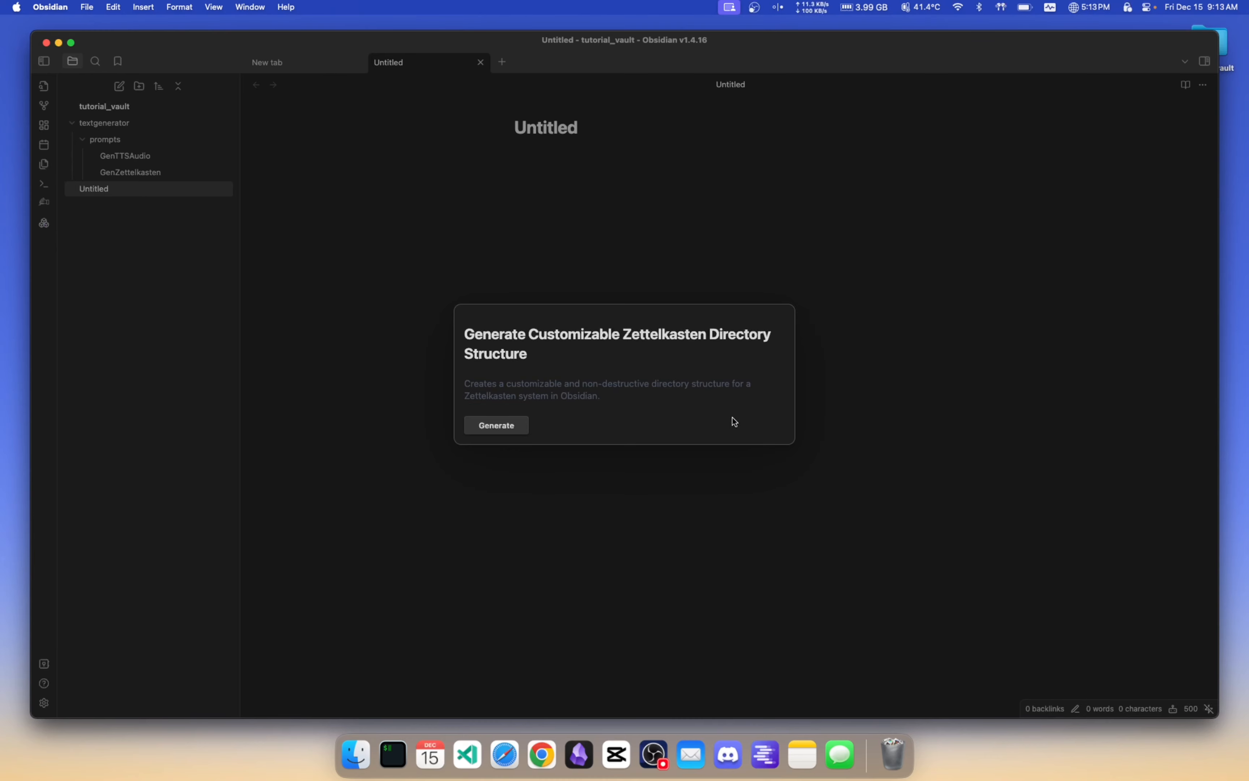
pyautogui.click(519, 426)
pyautogui.click(1092, 71)
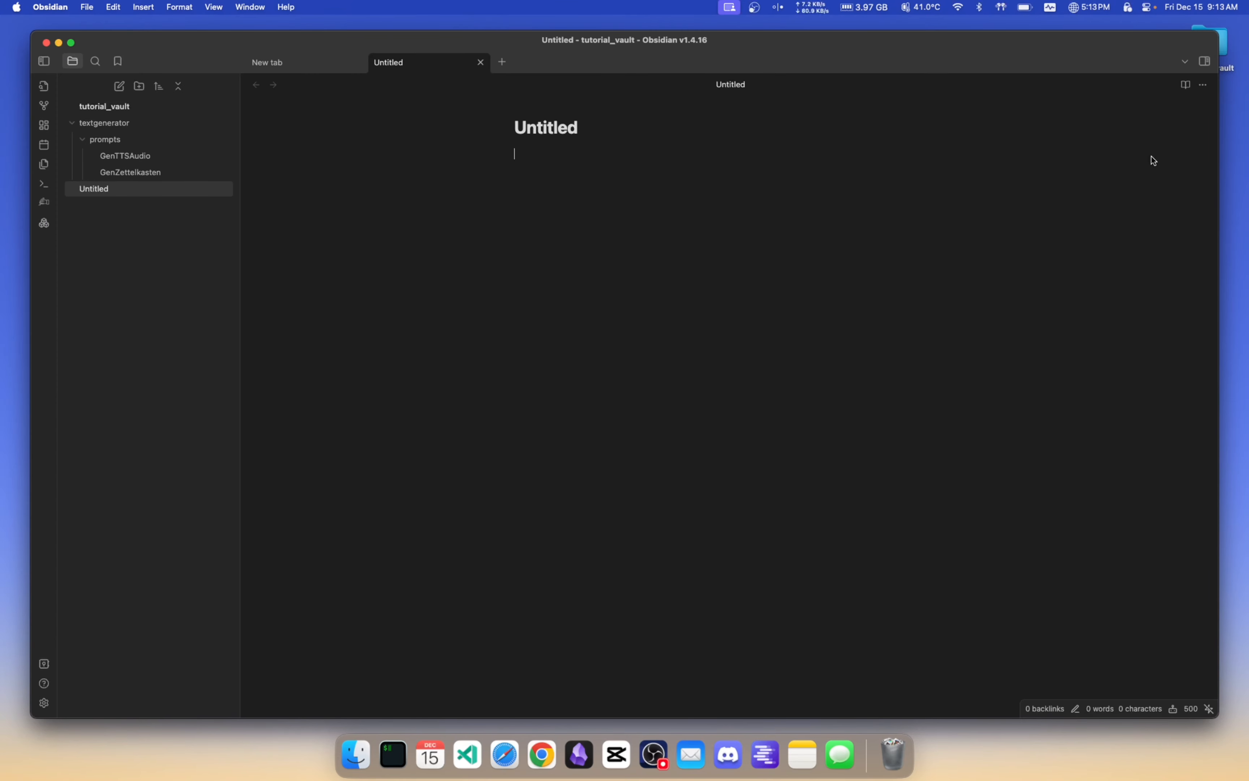
pyautogui.write('/ze')
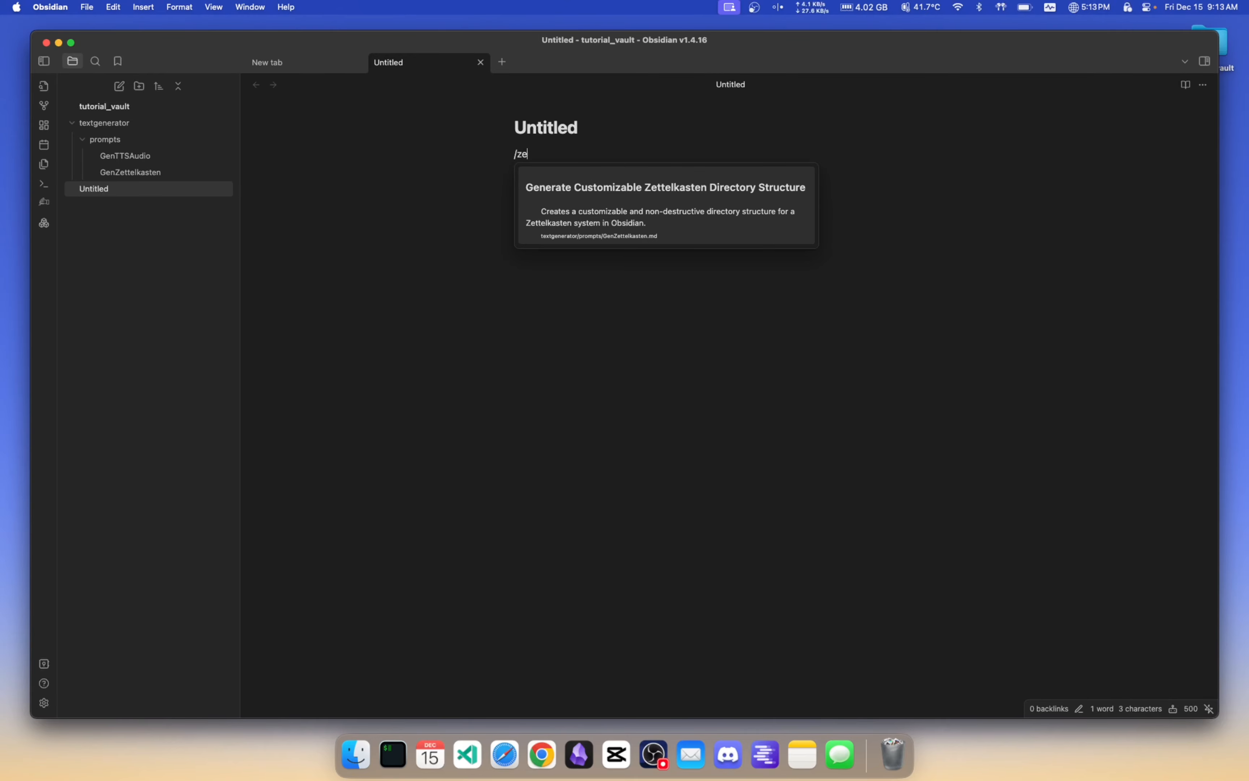
pyautogui.press('Return')
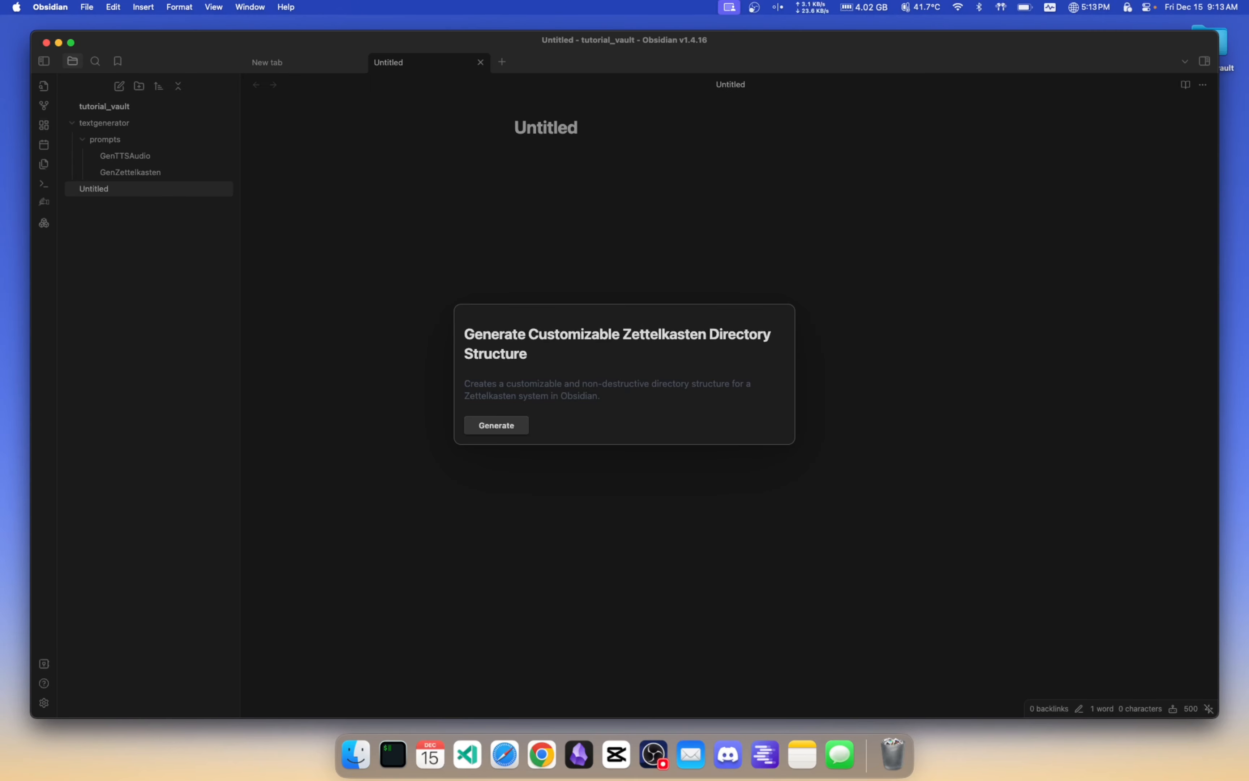
pyautogui.click(519, 429)
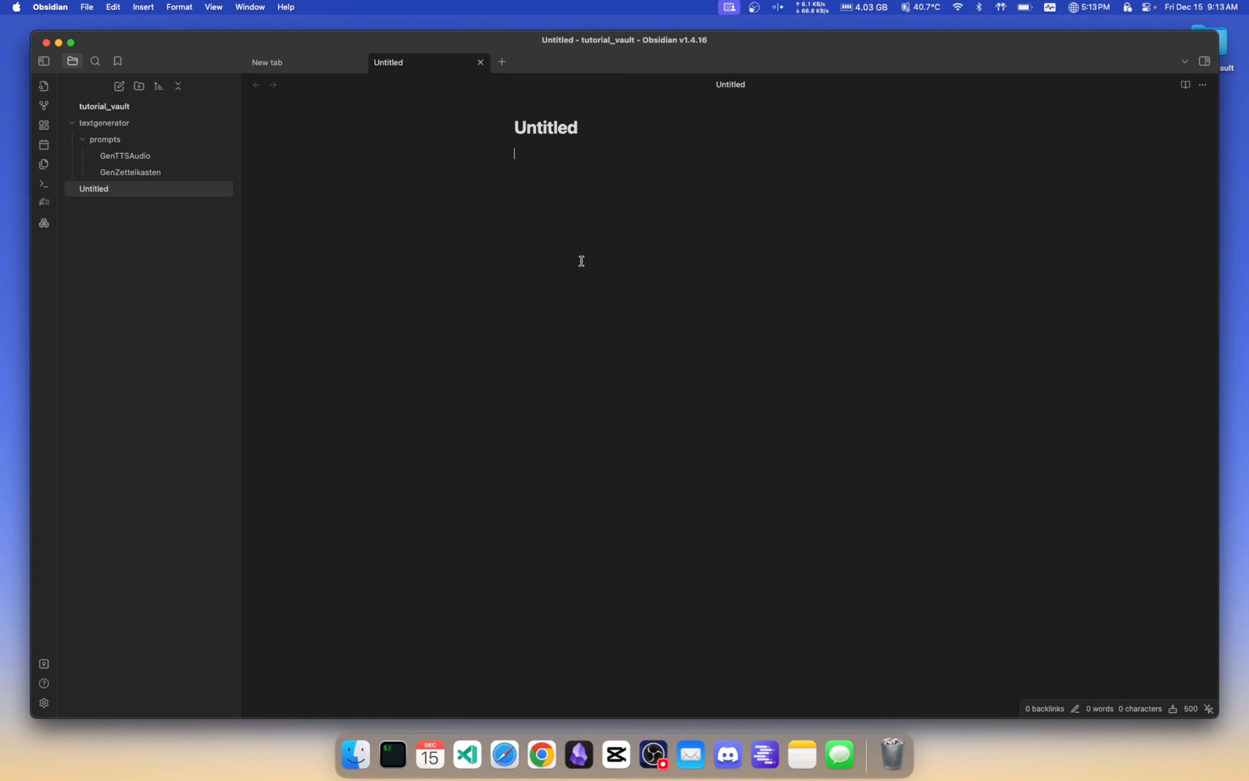
# - Search the Text Generator options for "script", enable Allow scripts and close the settings
pyautogui.press('super+comma')
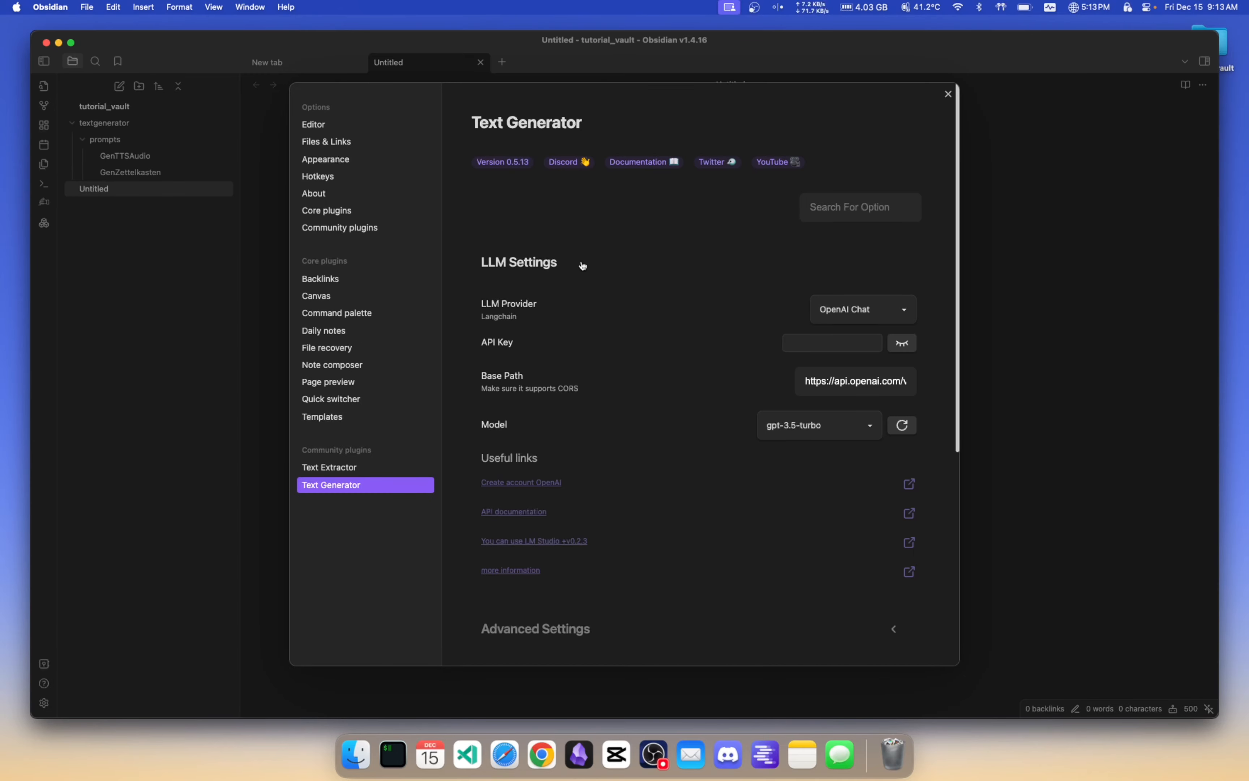
pyautogui.click(363, 487)
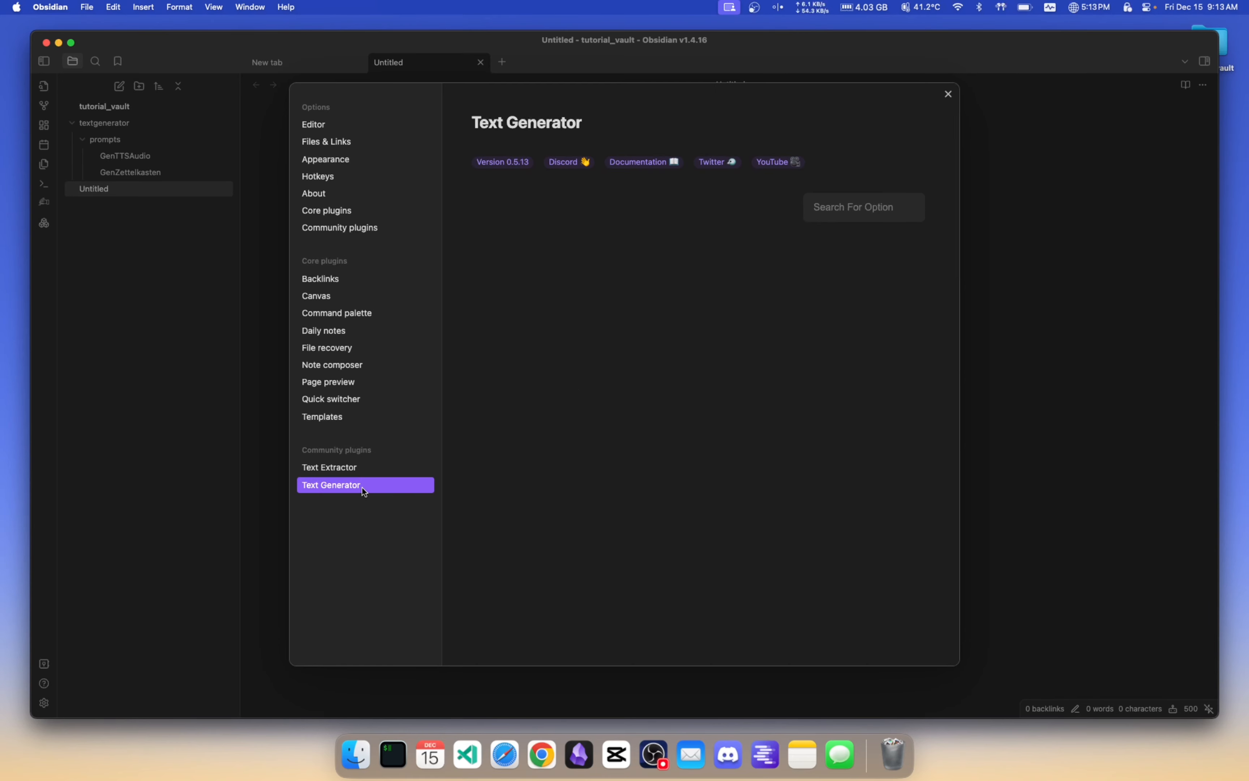
pyautogui.click(852, 209)
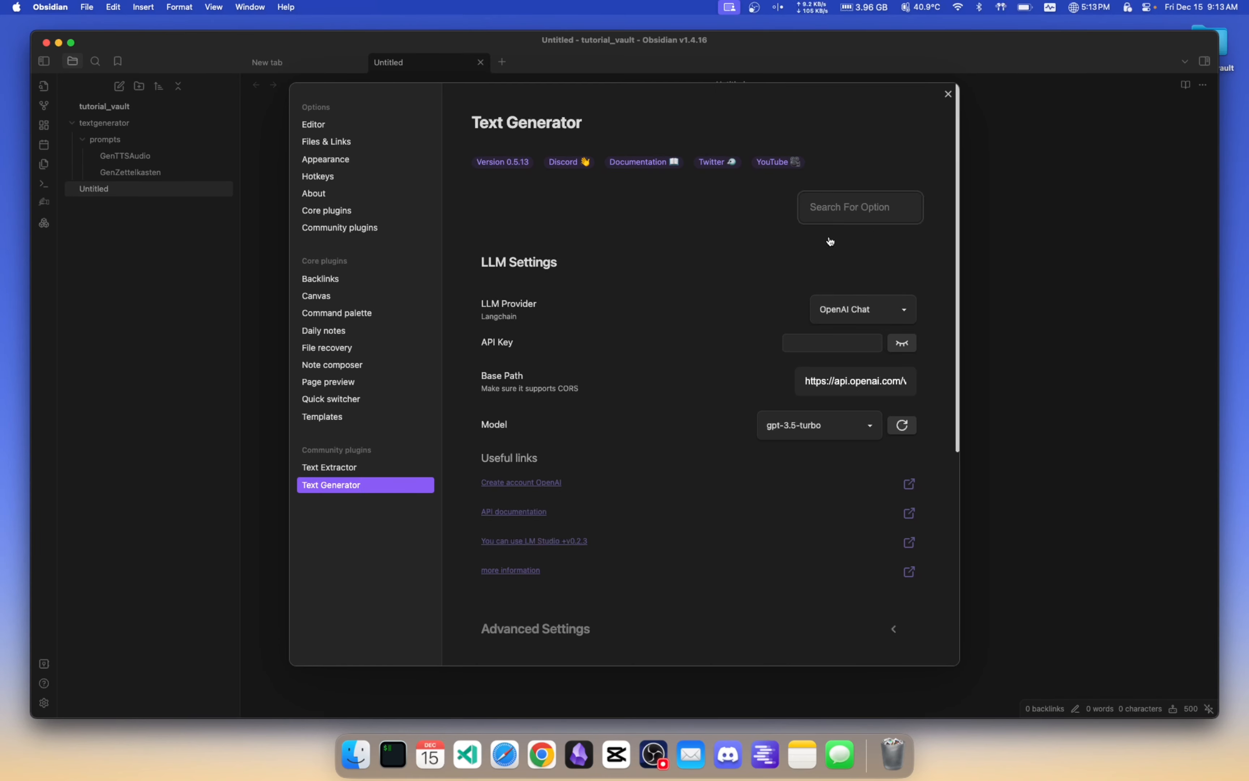
pyautogui.write('script')
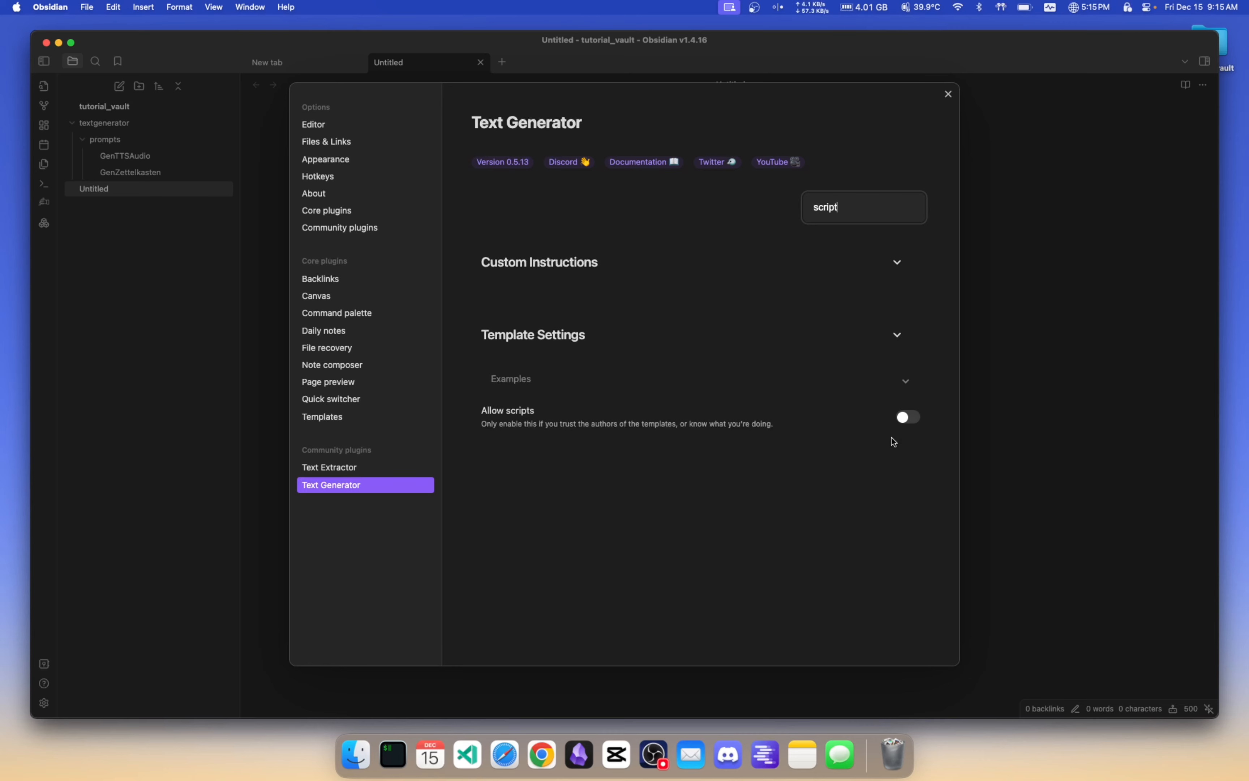
pyautogui.click(910, 421)
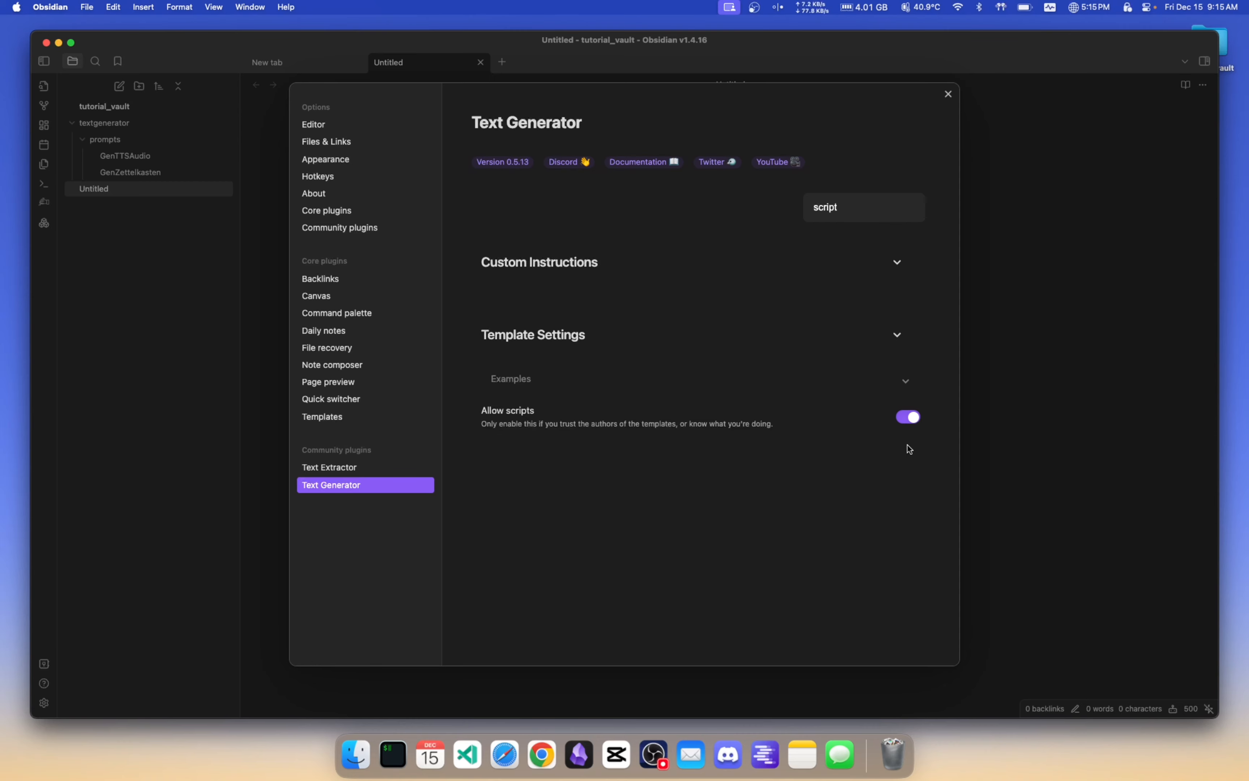
pyautogui.click(949, 95)
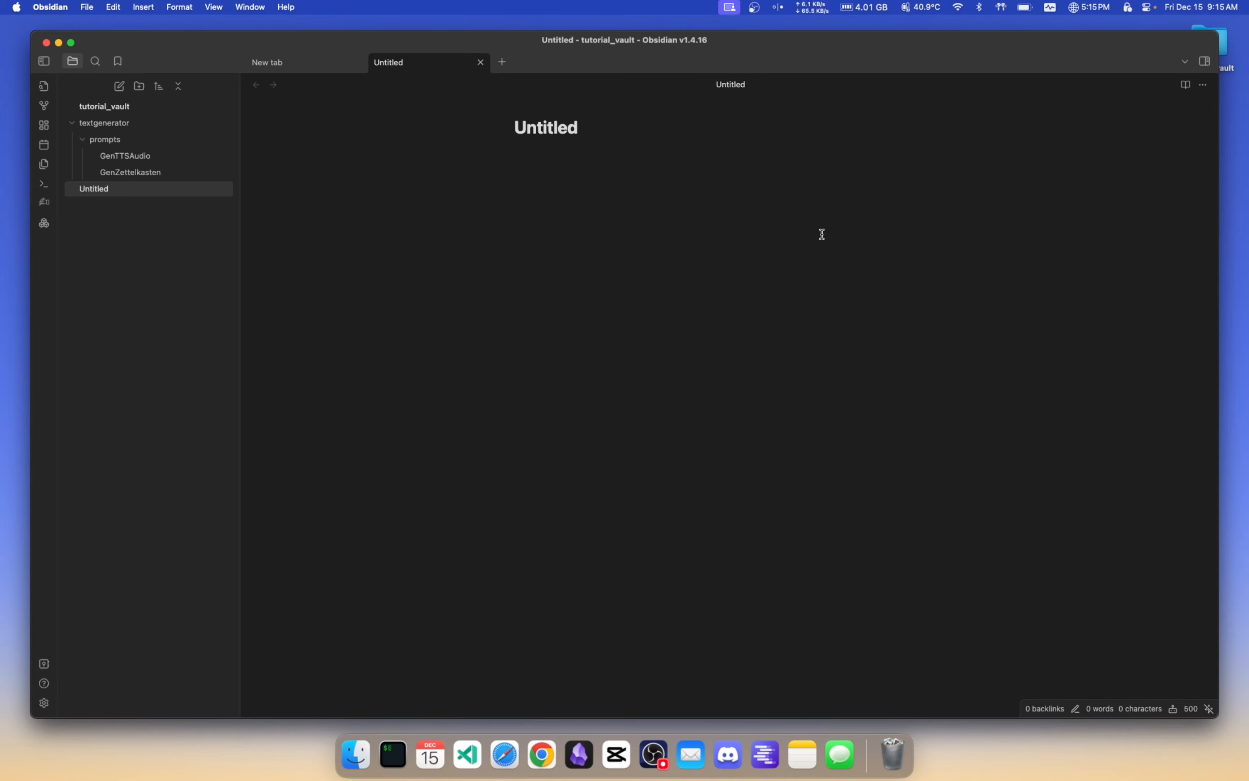
# - Generate the Zettelkasten directory structure by running its template from the untitled note with "/zett"
pyautogui.write('/')
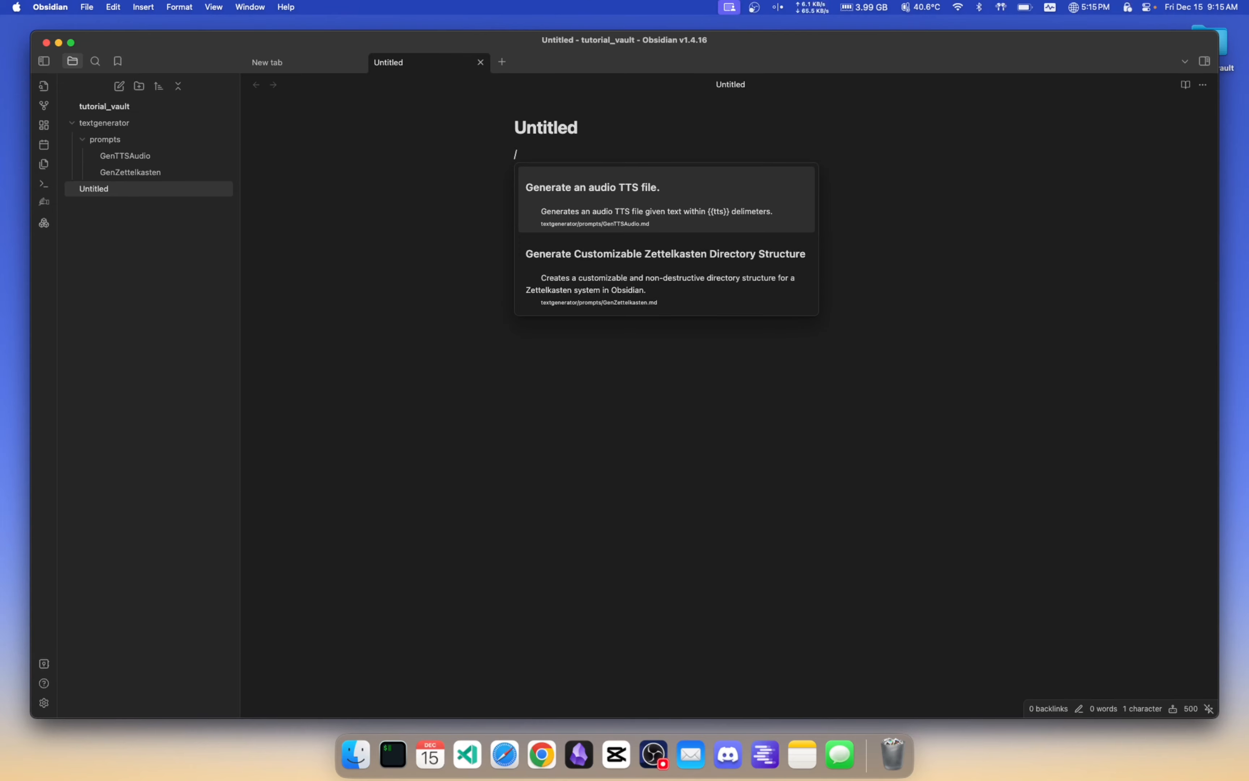
pyautogui.write('zett')
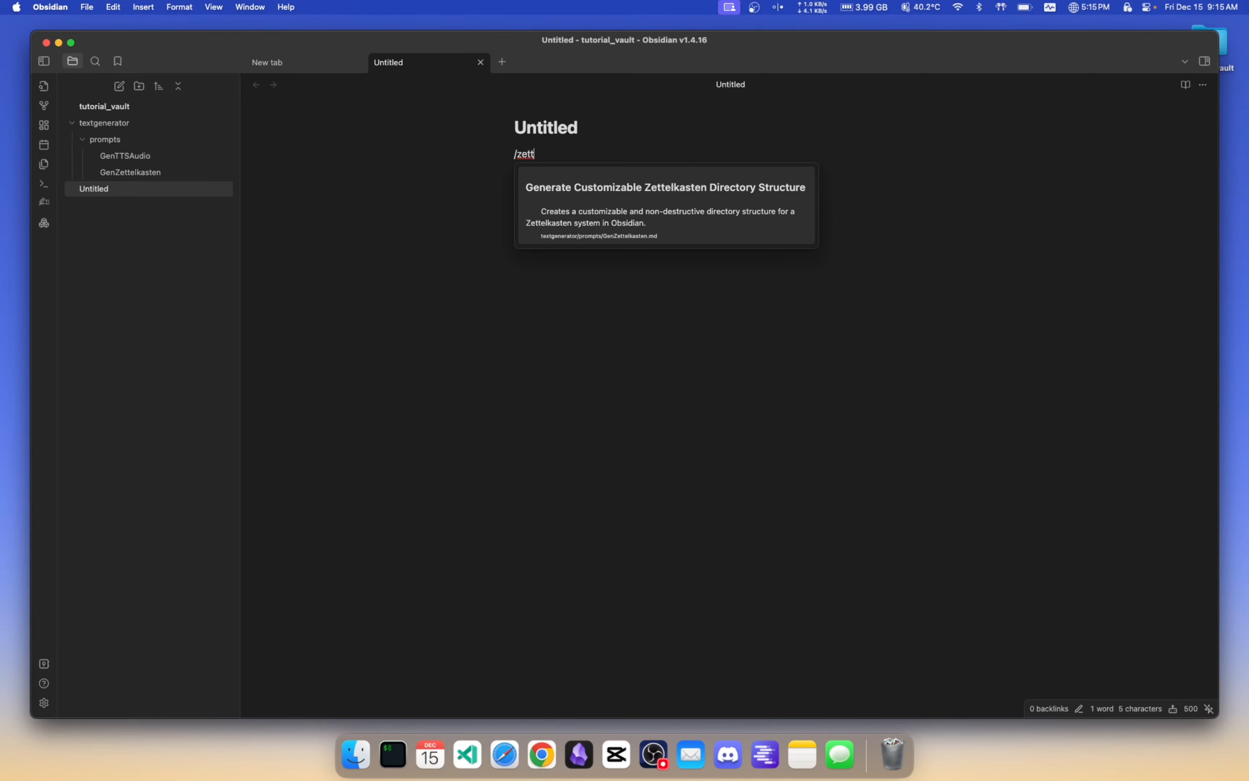
pyautogui.press('Return')
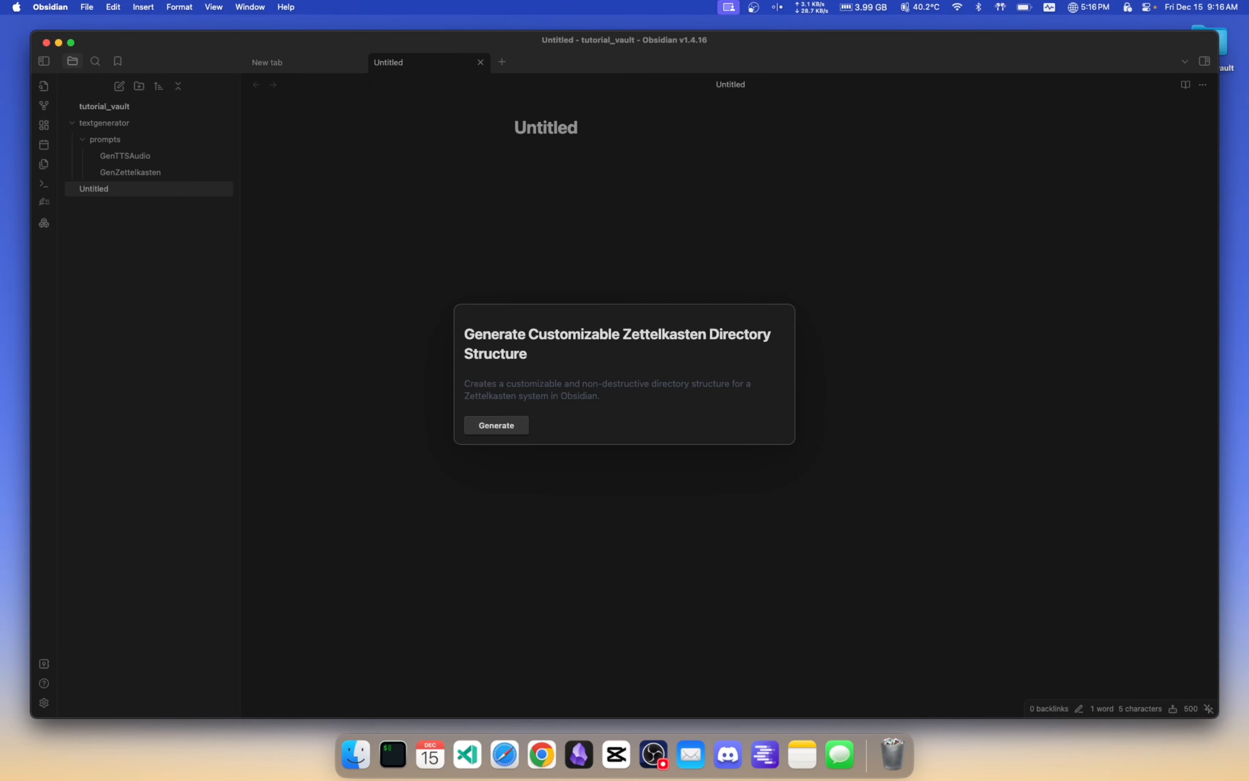
pyautogui.click(519, 429)
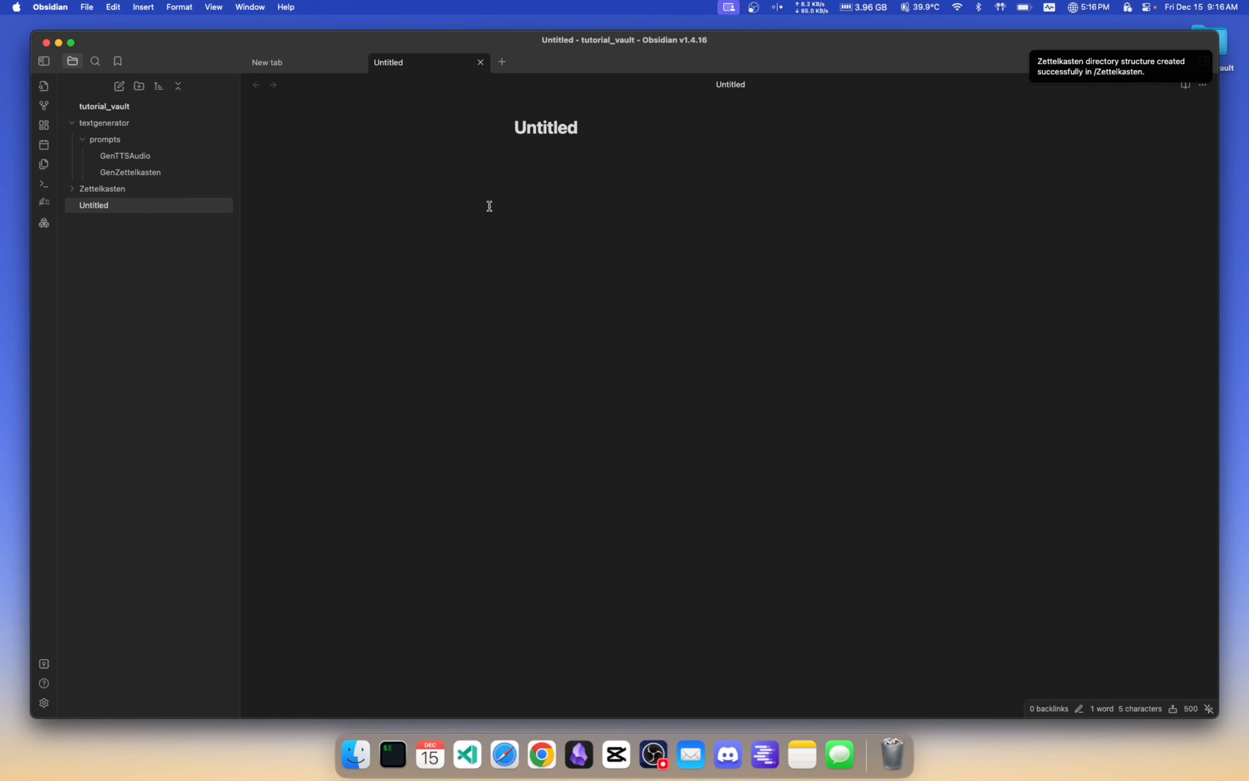
# - Expand the Zettelkasten folder and examine its generated subfolders
pyautogui.click(147, 191)
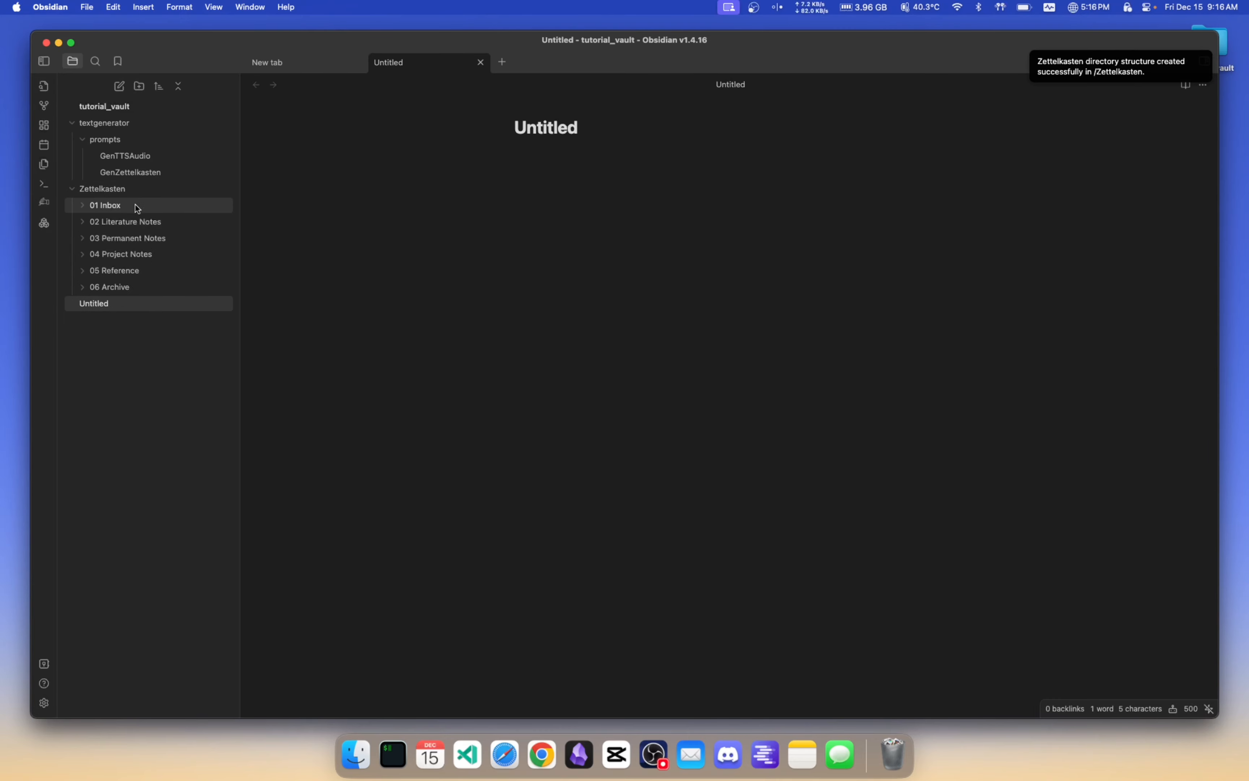
pyautogui.click(145, 272)
pyautogui.click(147, 255)
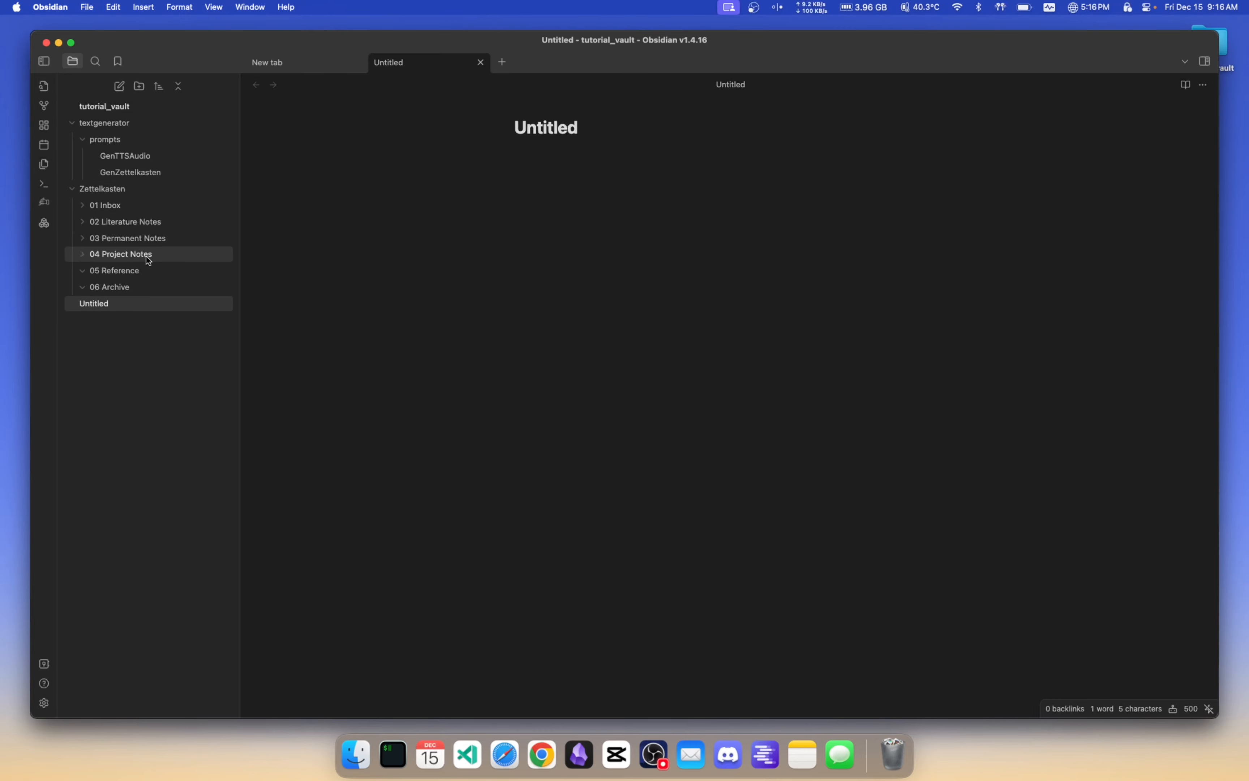